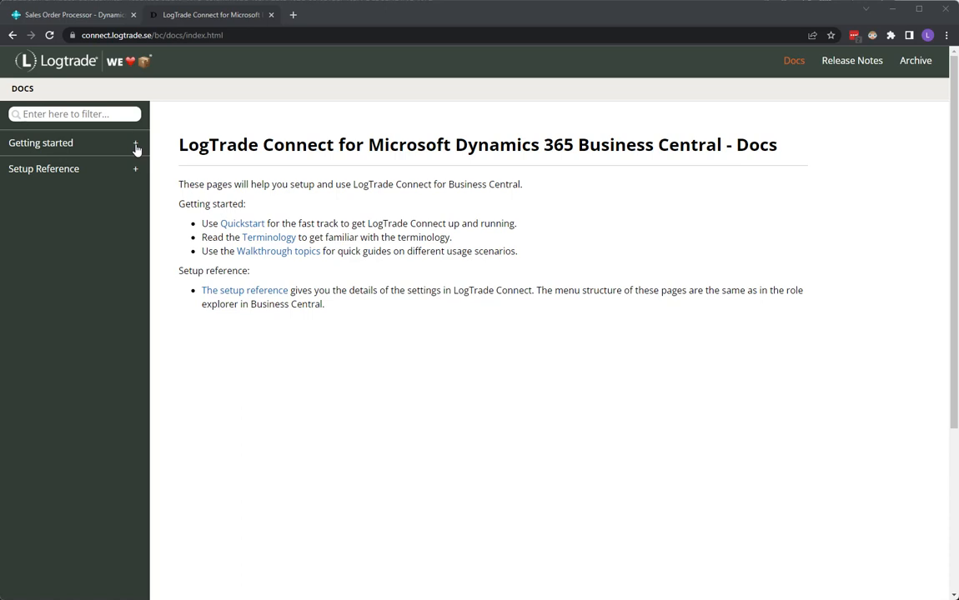
- Expand Getting started in the docs sidebar and open the Walkthrough topics overview
{"action": "left_click", "coordinate": [137, 147]}
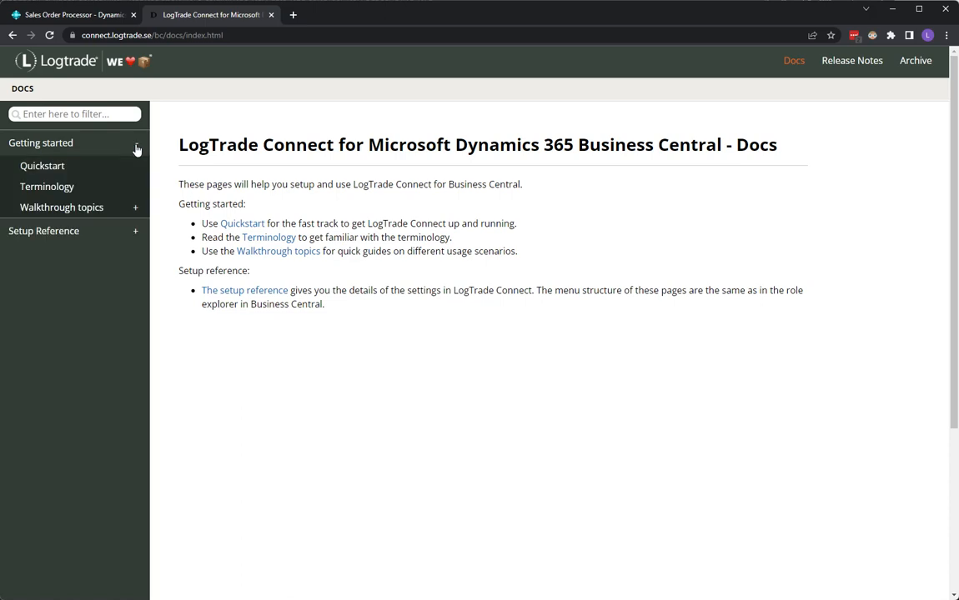
{"action": "left_click", "coordinate": [105, 211]}
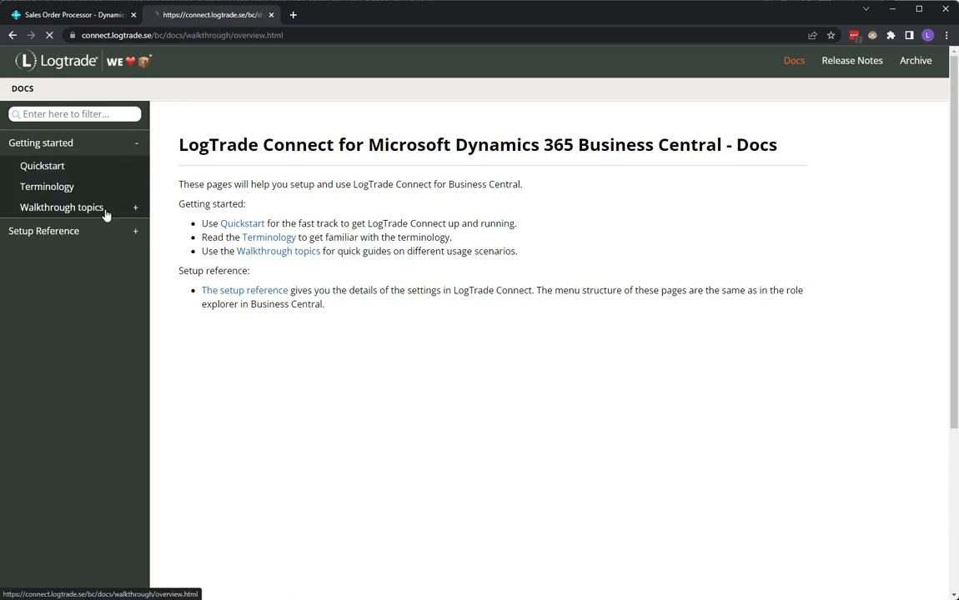
{"action": "scroll", "coordinate": [101, 457], "scroll_direction": "down", "scroll_amount": 3}
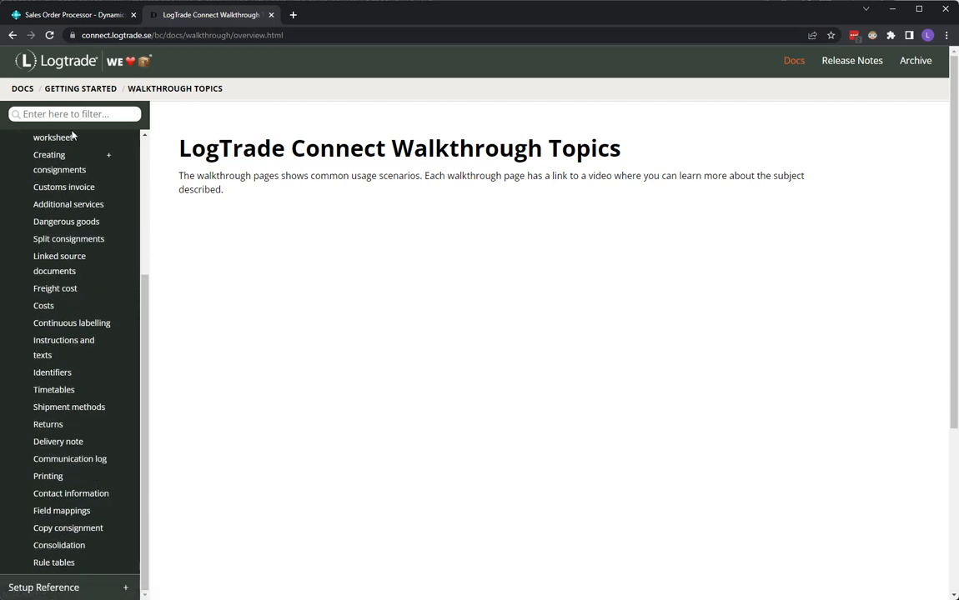
- Open the Printing walkthrough topic from the sidebar list
{"action": "left_click", "coordinate": [60, 478]}
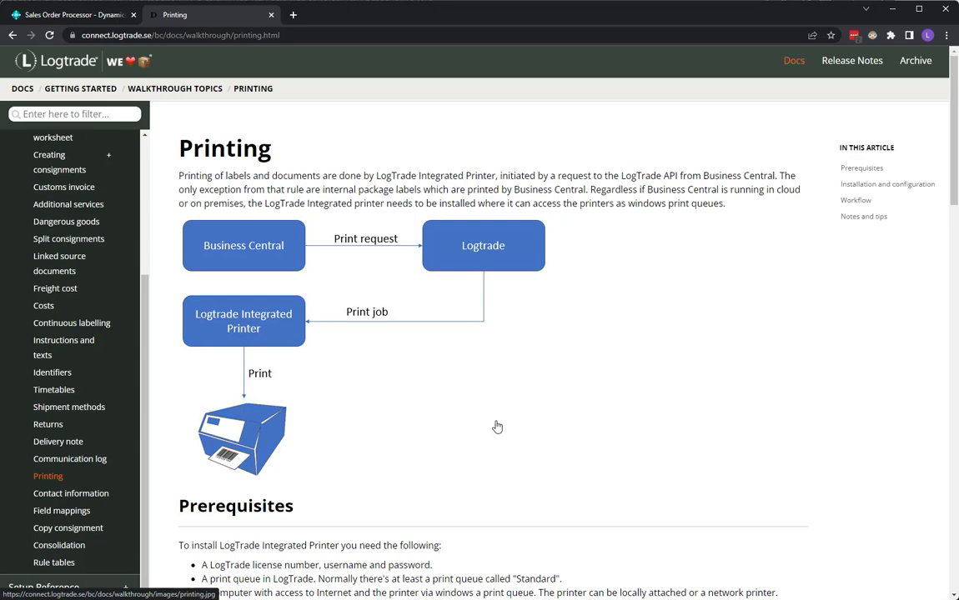
{"action": "scroll", "coordinate": [497, 427], "scroll_direction": "down", "scroll_amount": 3}
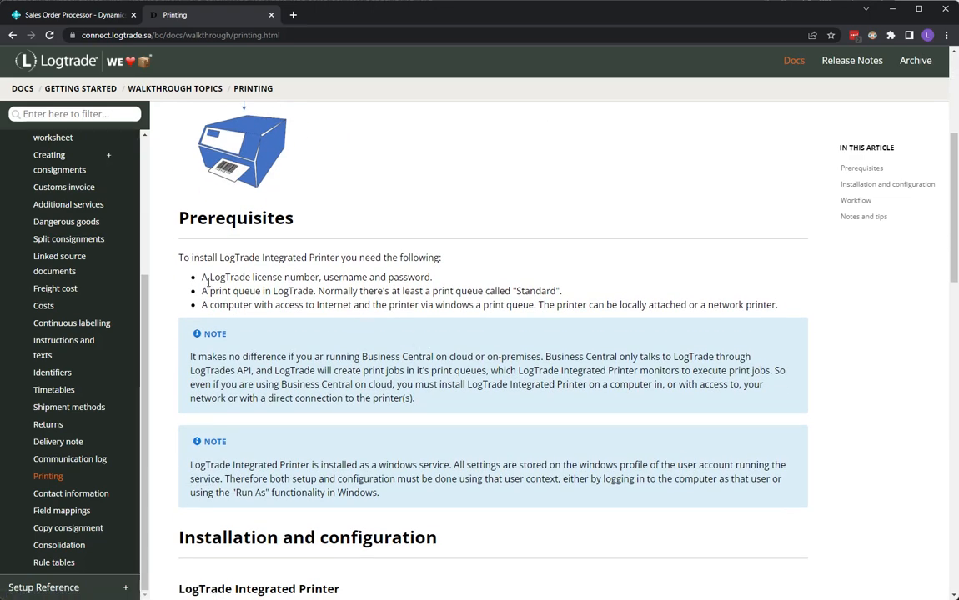
{"action": "left_click_drag", "start_coordinate": [204, 277], "coordinate": [432, 278]}
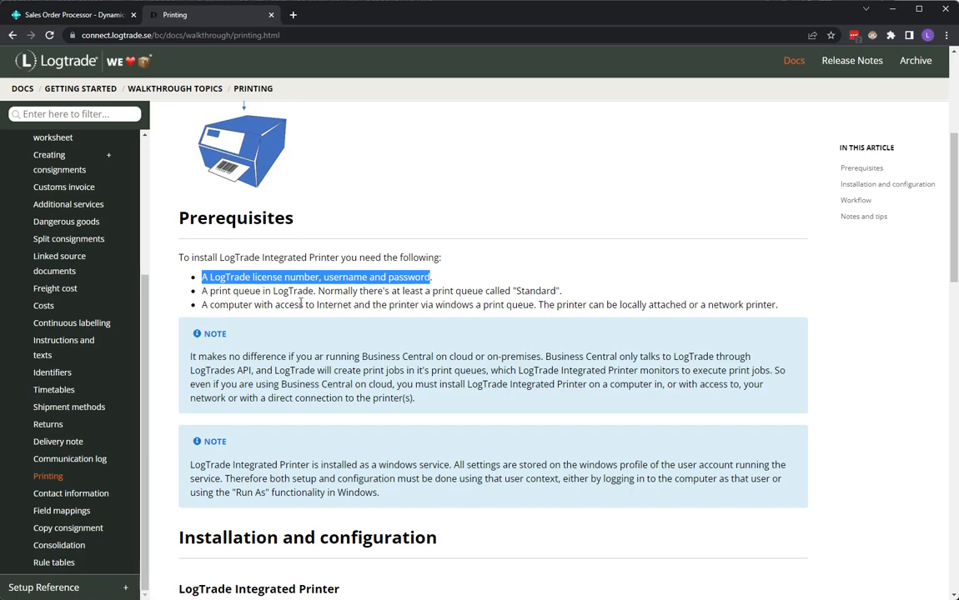
{"action": "left_click", "coordinate": [521, 291]}
{"action": "double_click", "coordinate": [521, 291]}
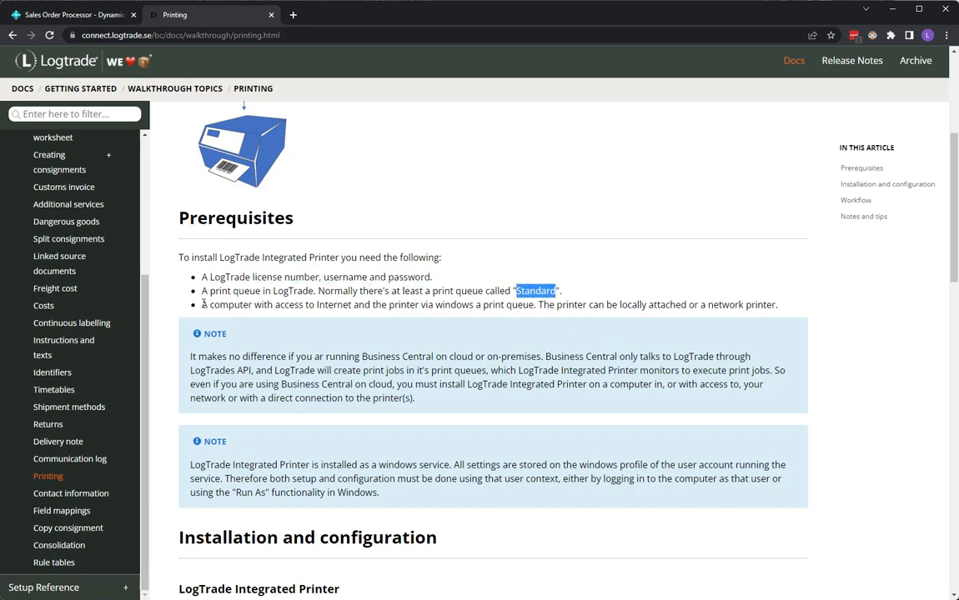
{"action": "scroll", "coordinate": [344, 352], "scroll_direction": "up", "scroll_amount": 3}
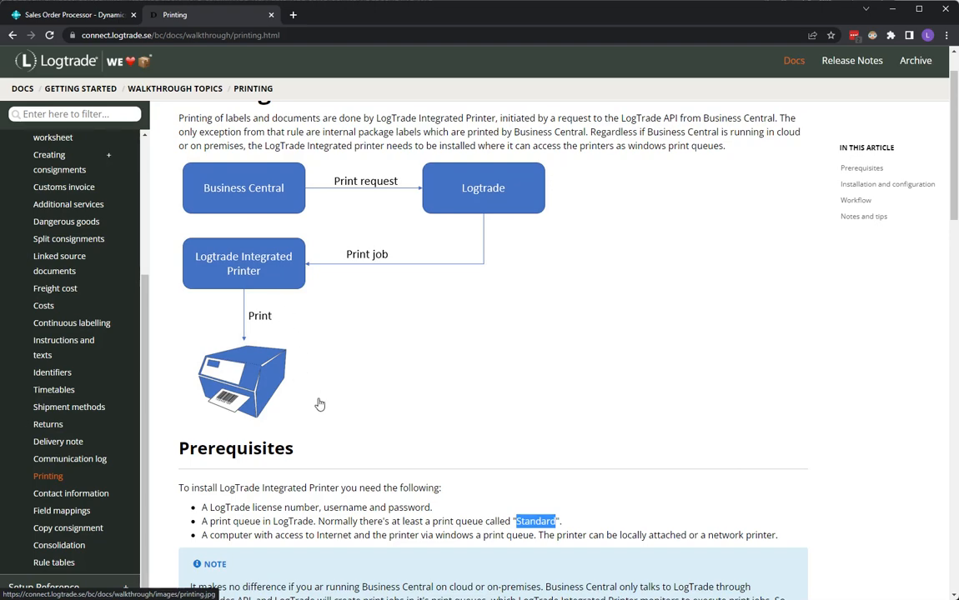
- Scroll through the Integrated Printer installation and configuration steps, briefly highlighting 'windows service'
{"action": "scroll", "coordinate": [318, 402], "scroll_direction": "down", "scroll_amount": 5}
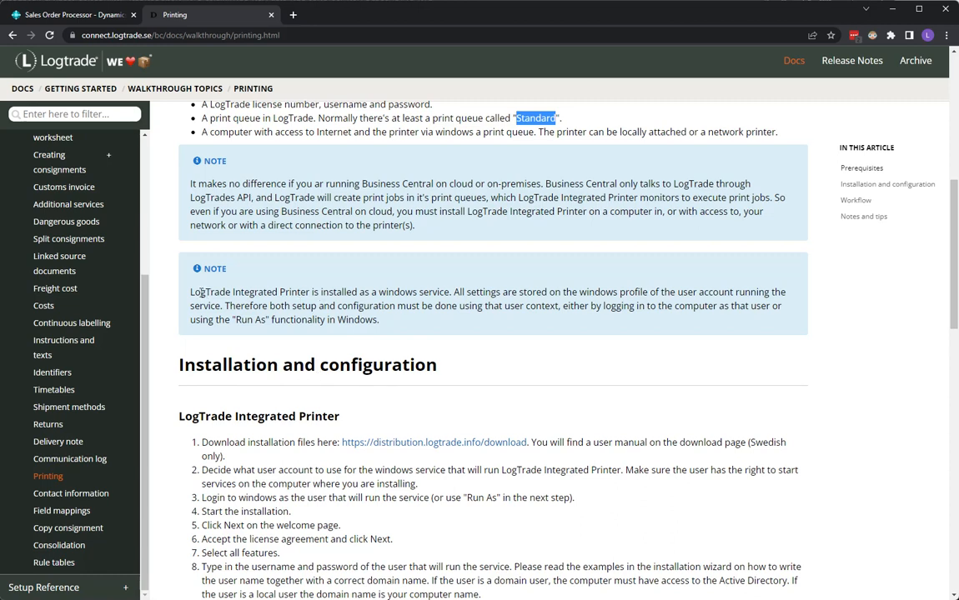
{"action": "left_click_drag", "start_coordinate": [378, 292], "coordinate": [454, 295]}
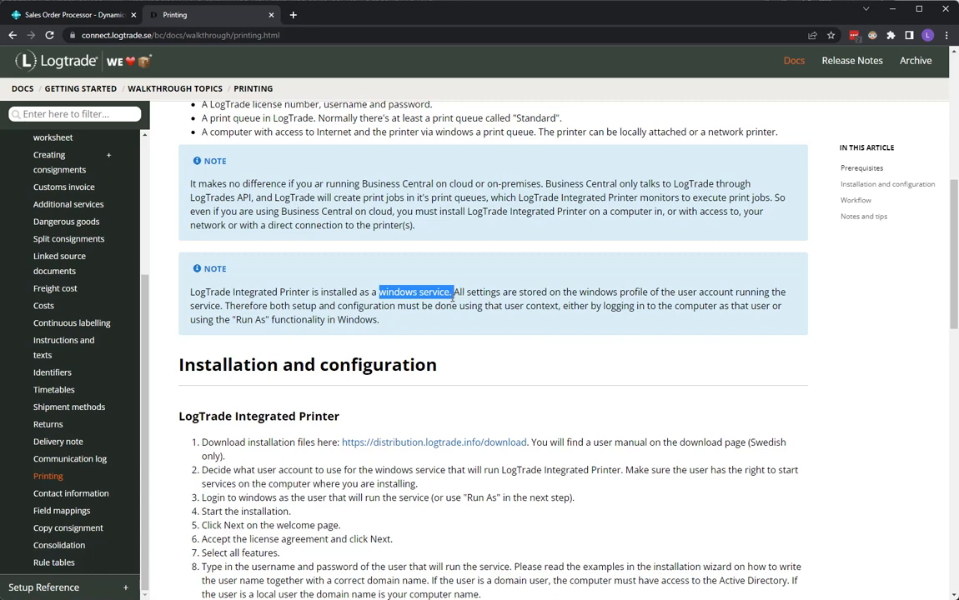
{"action": "left_click", "coordinate": [454, 297]}
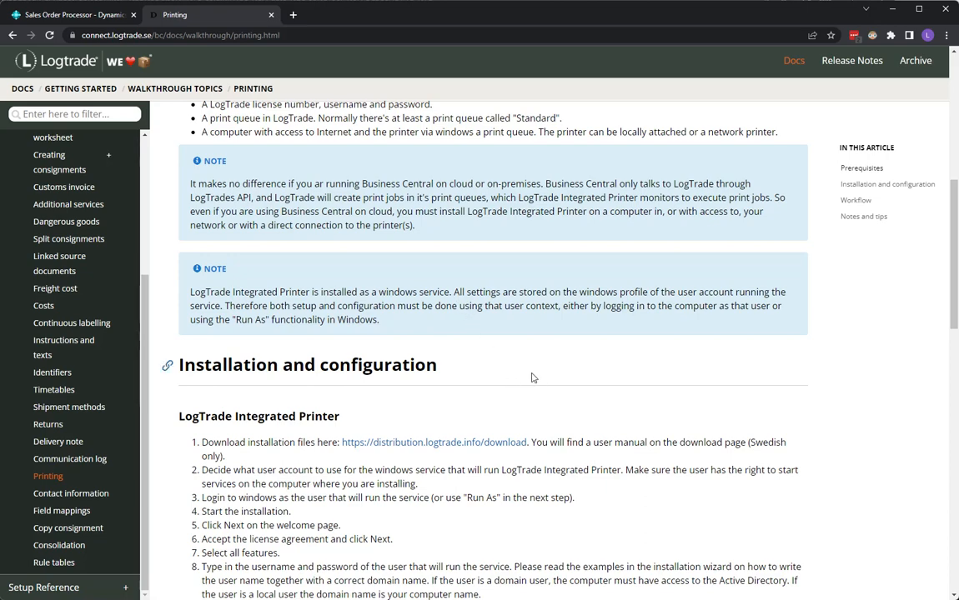
{"action": "scroll", "coordinate": [396, 403], "scroll_direction": "down", "scroll_amount": 3}
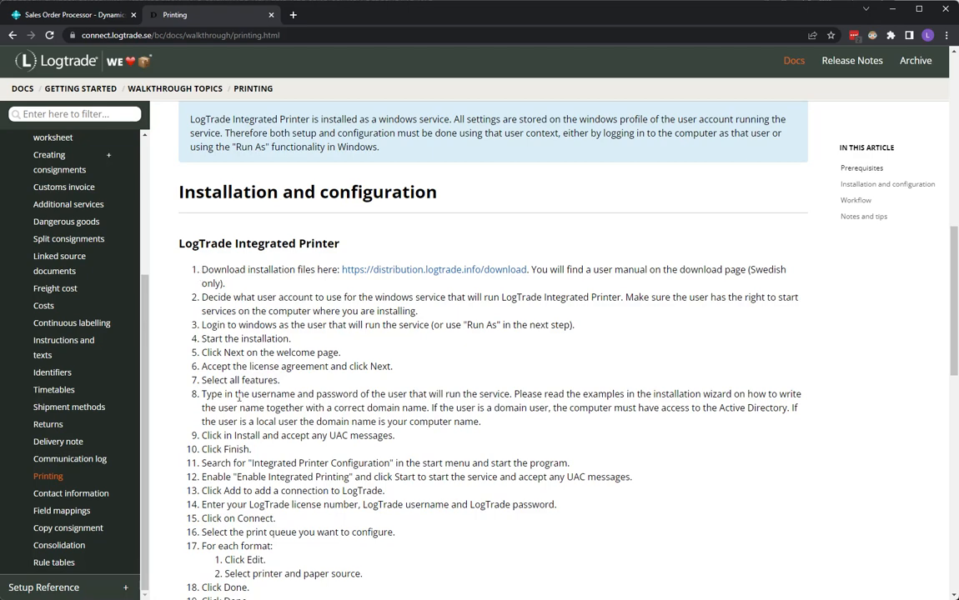
{"action": "scroll", "coordinate": [240, 398], "scroll_direction": "down", "scroll_amount": 2}
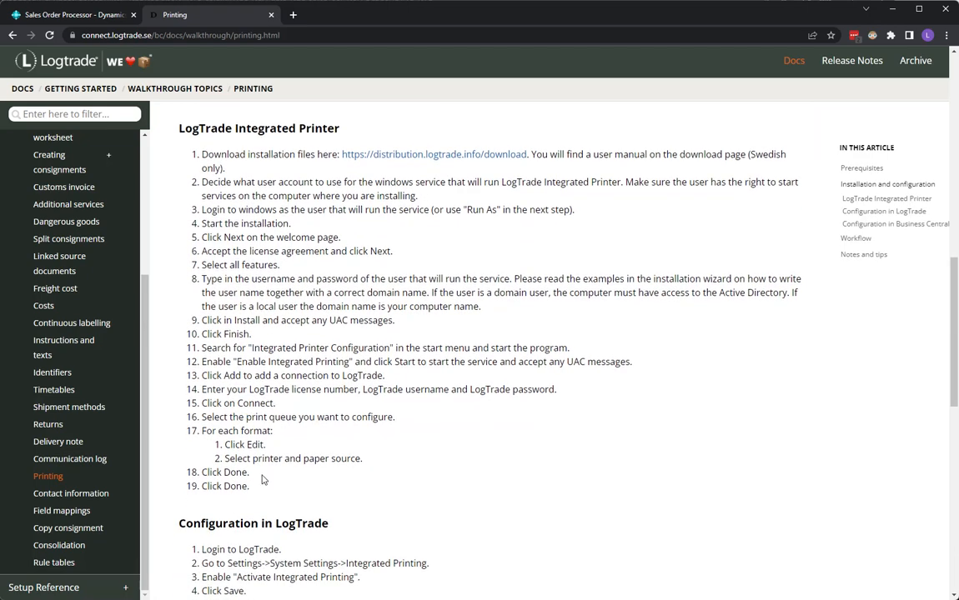
{"action": "scroll", "coordinate": [260, 490], "scroll_direction": "down", "scroll_amount": 4}
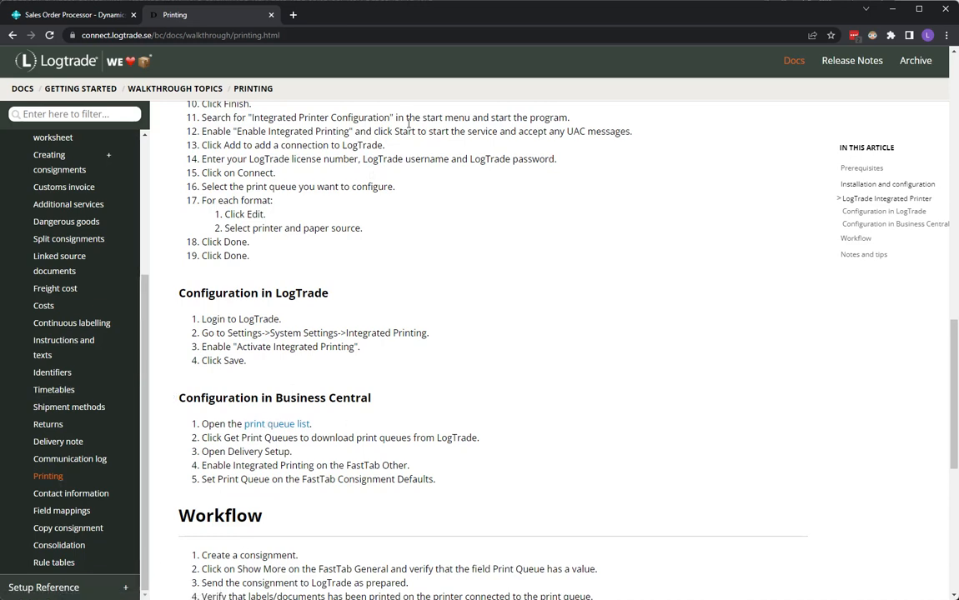
- Switch to the virtual machine's Edge window and open the saved Logtrade favourite
{"action": "key", "text": "alt+Tab"}
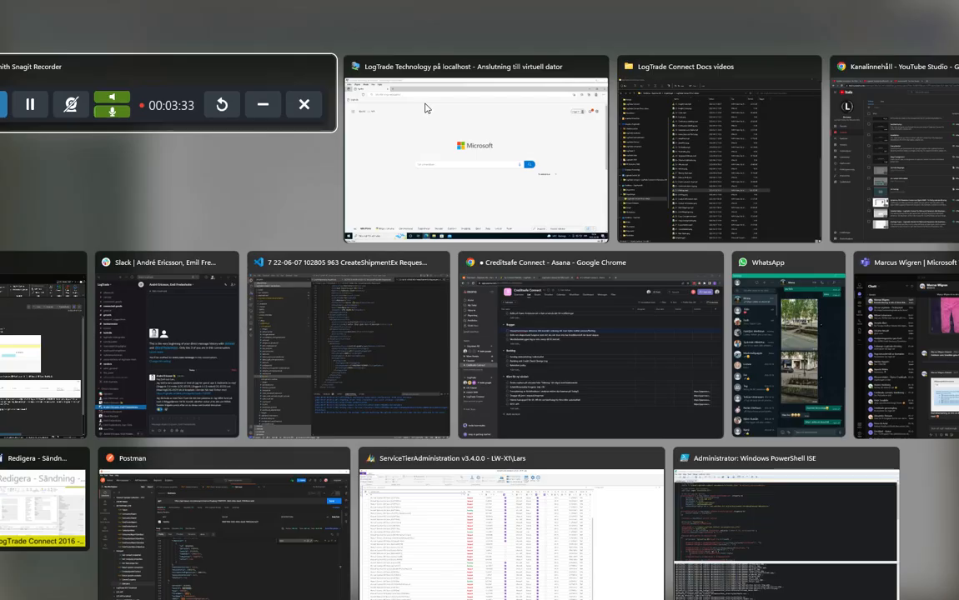
{"action": "left_click", "coordinate": [428, 127]}
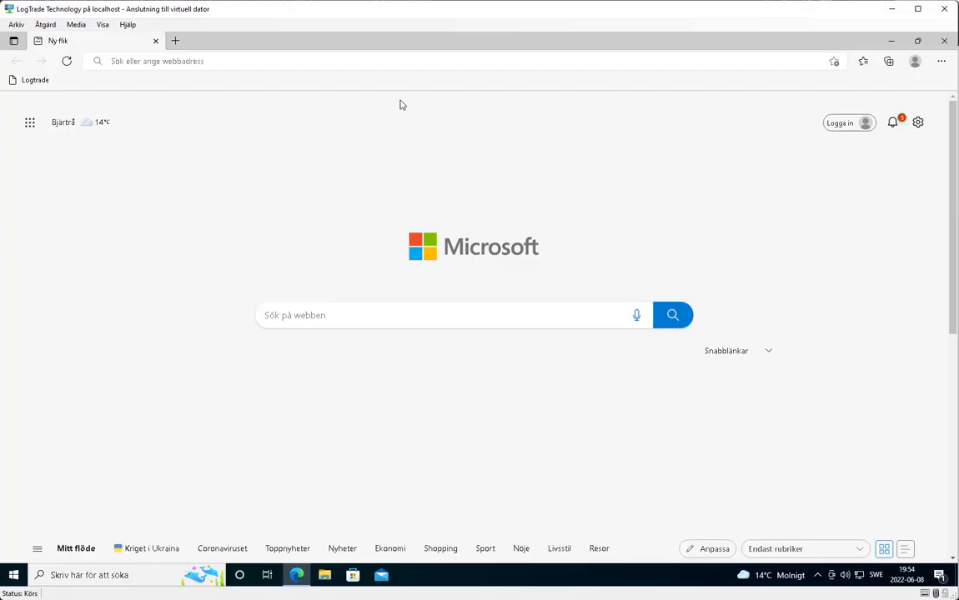
{"action": "left_click", "coordinate": [864, 62]}
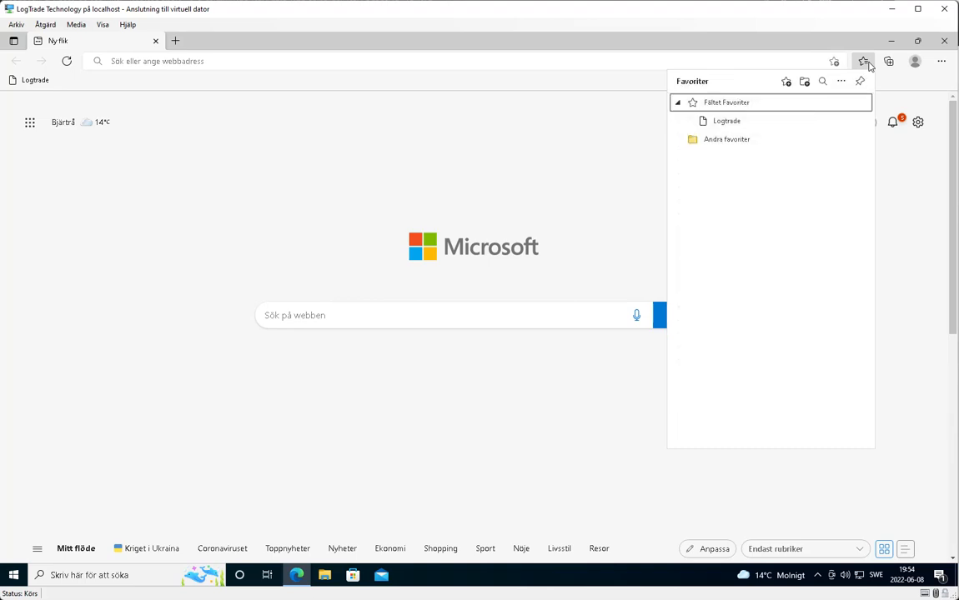
{"action": "left_click", "coordinate": [731, 122]}
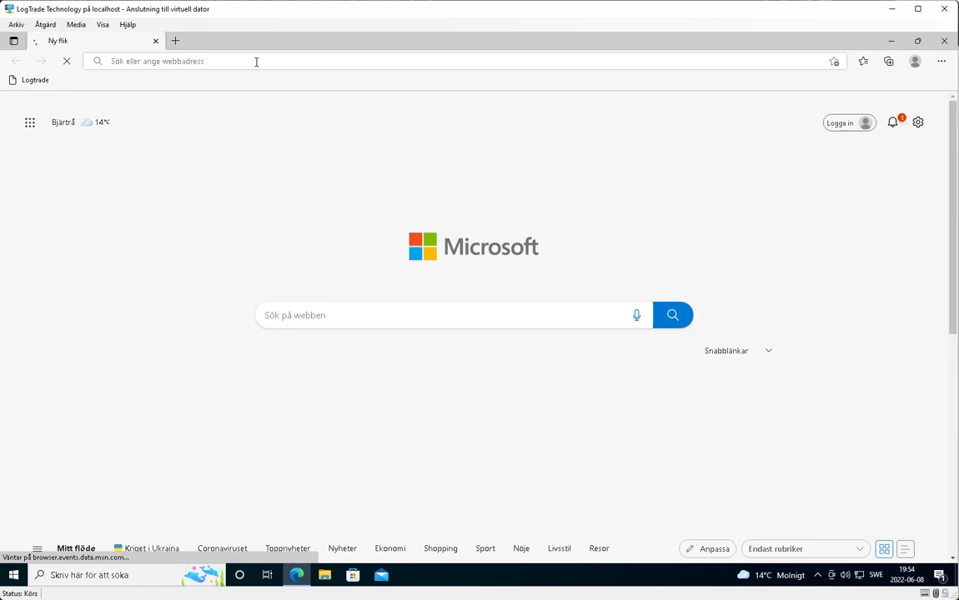
{"action": "left_click", "coordinate": [29, 82]}
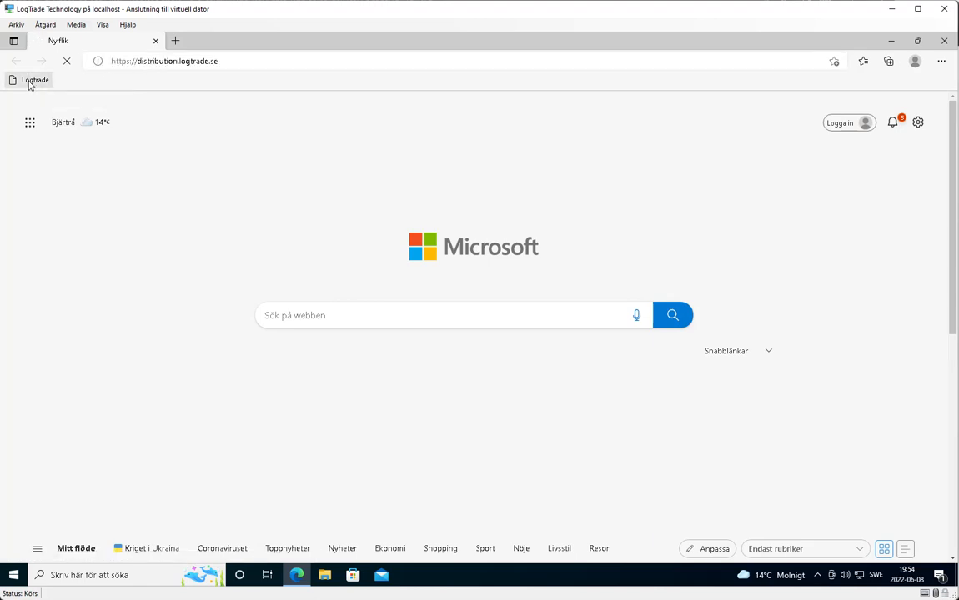
- Navigate to logtrade.se from the address bar
{"action": "left_click", "coordinate": [256, 65]}
{"action": "type", "text": "logtra"}
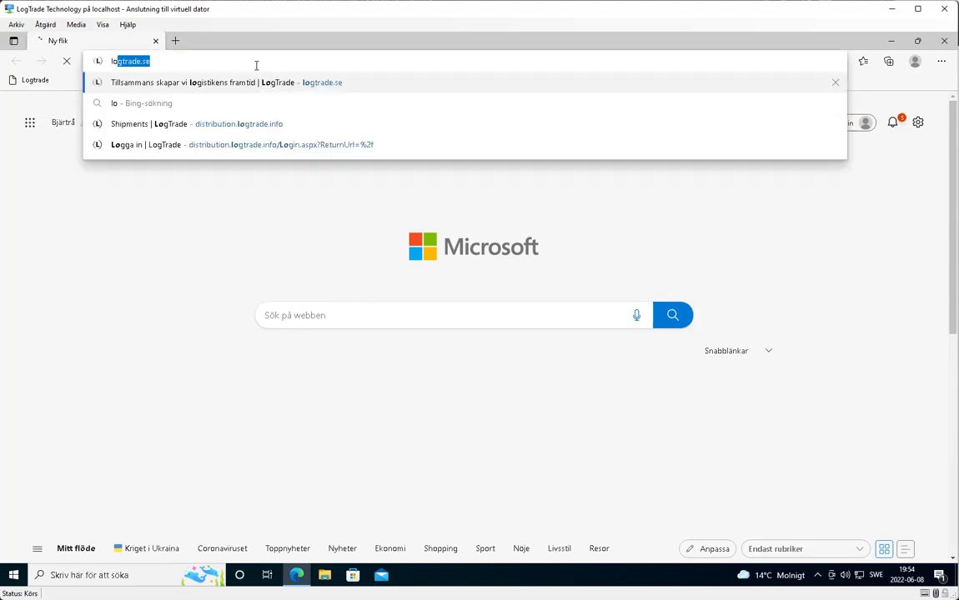
{"action": "key", "text": "Return"}
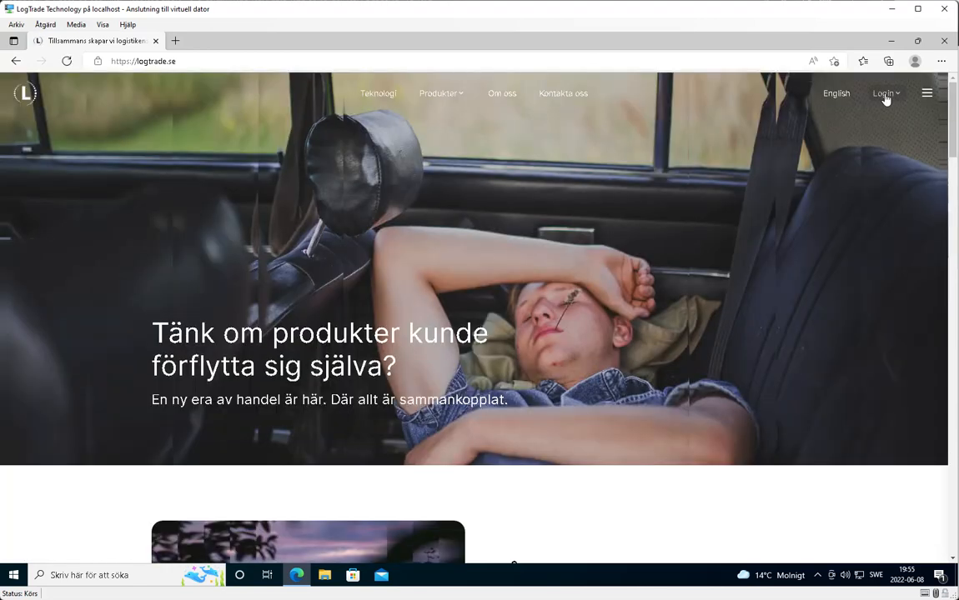
- Log in to Transport Administration with the saved credentials and open Help > Download
{"action": "left_click", "coordinate": [887, 99]}
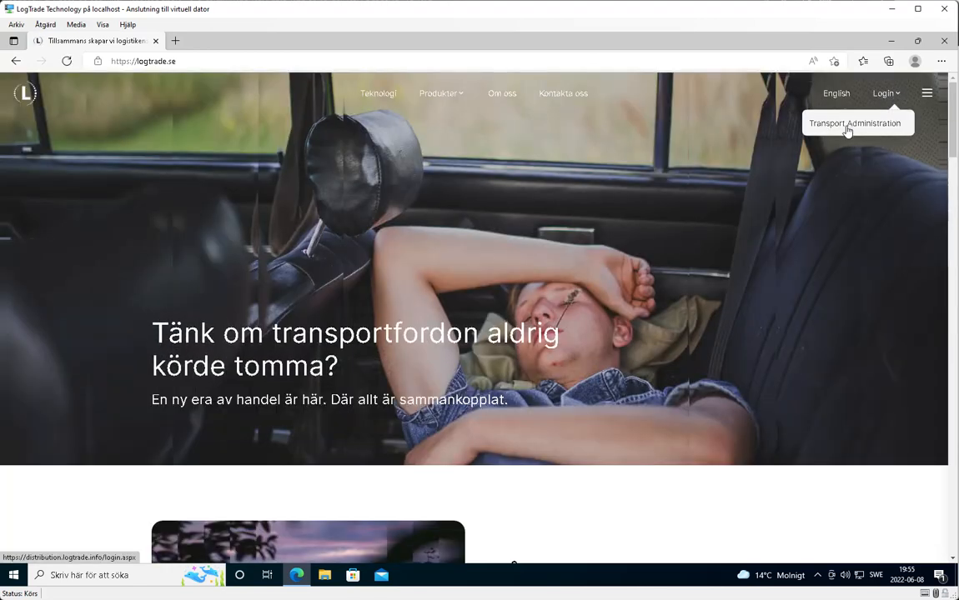
{"action": "left_click", "coordinate": [848, 125]}
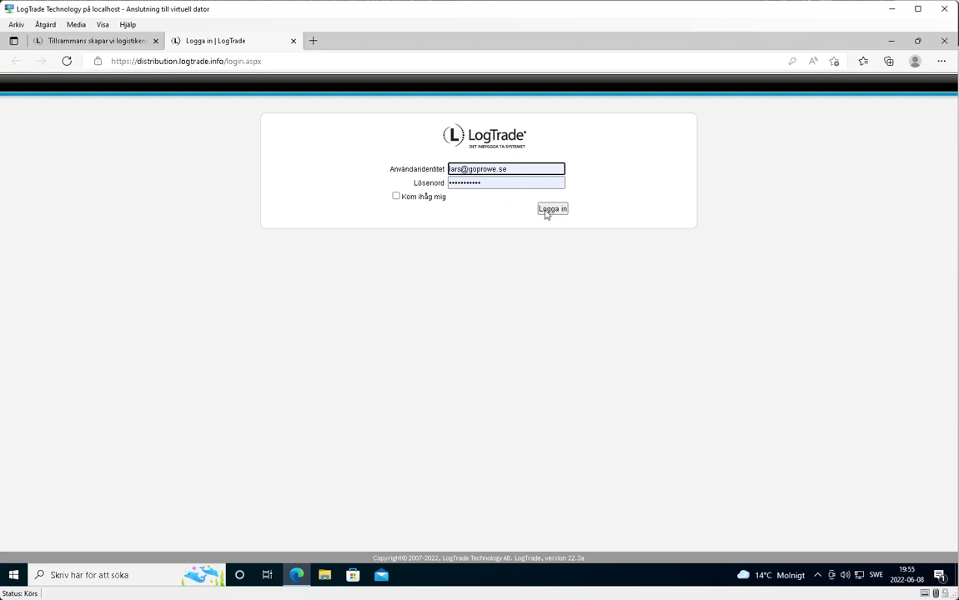
{"action": "left_click", "coordinate": [550, 209]}
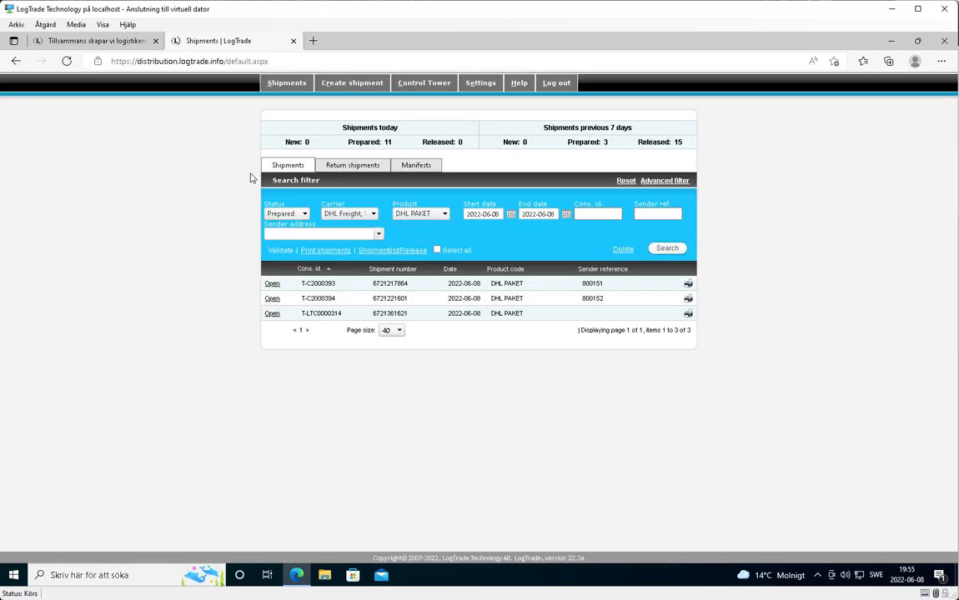
{"action": "mouse_move", "coordinate": [533, 92]}
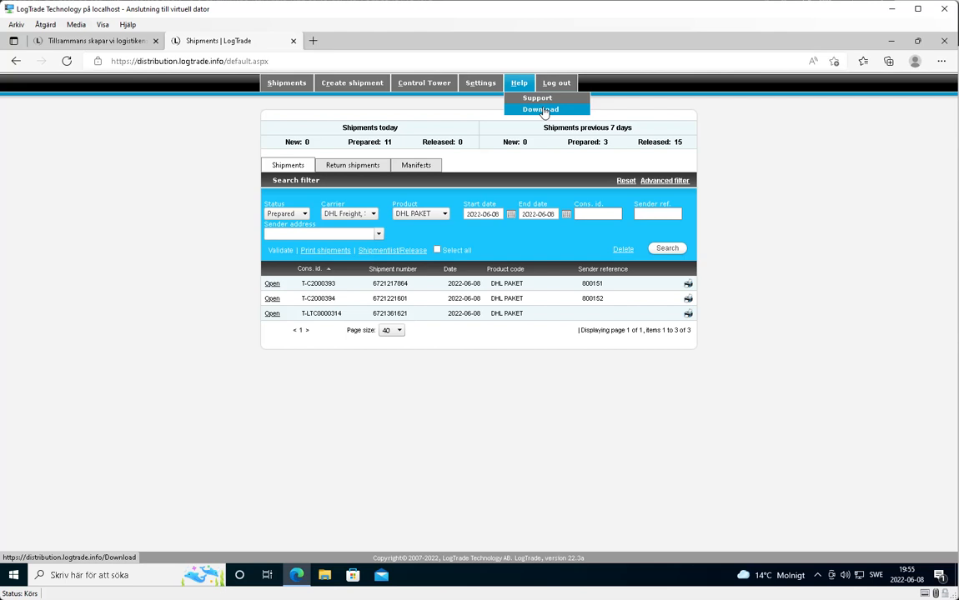
{"action": "left_click", "coordinate": [542, 110]}
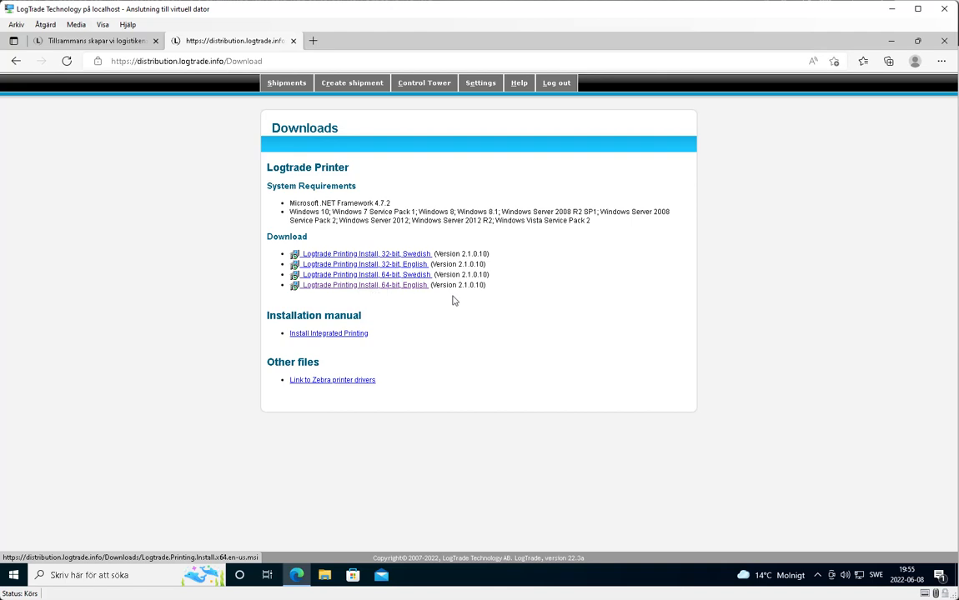
- Try running the 64-bit English installer, then dismiss the unsupported processor error
{"action": "left_click", "coordinate": [367, 286]}
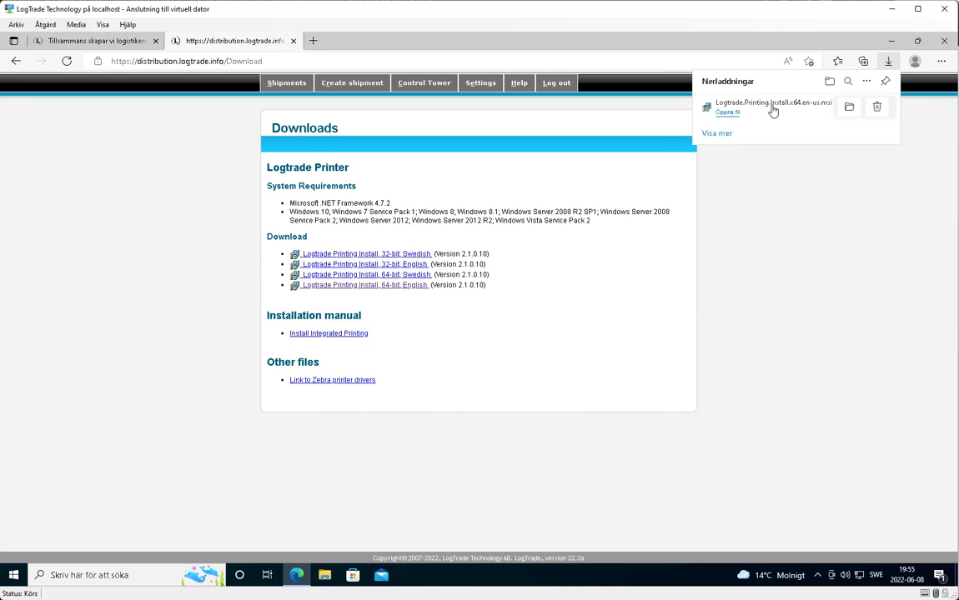
{"action": "left_click", "coordinate": [729, 115]}
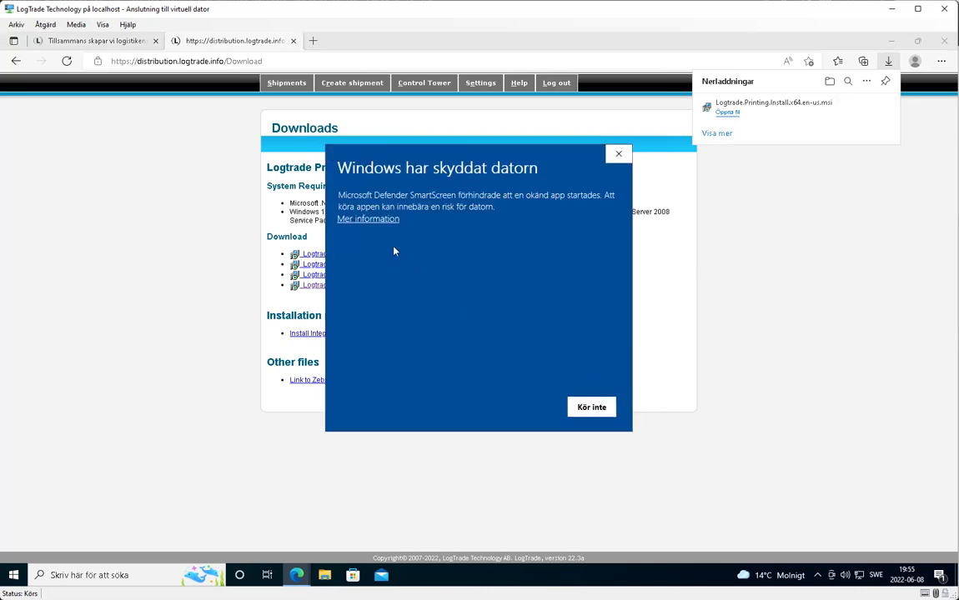
{"action": "left_click", "coordinate": [352, 220]}
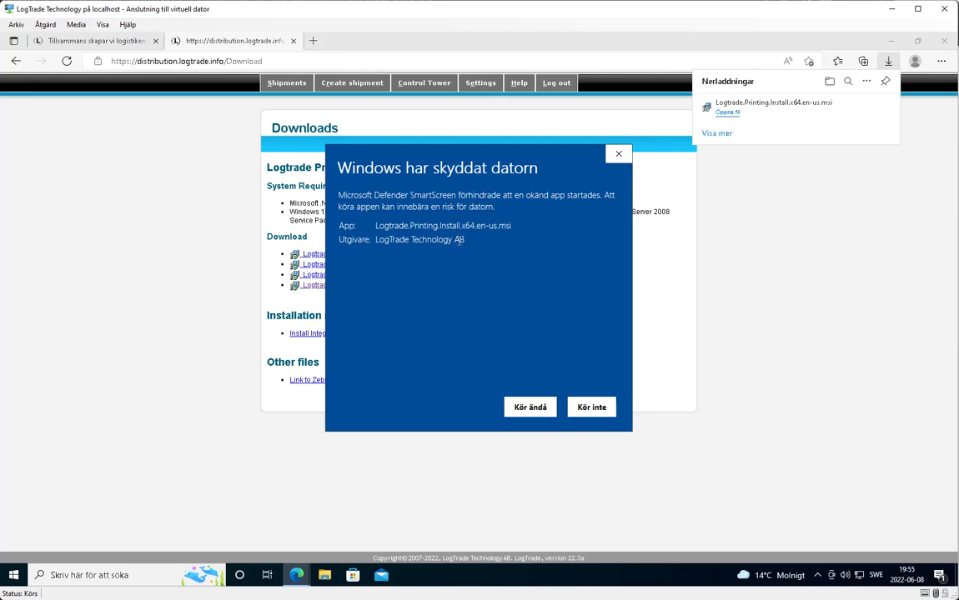
{"action": "left_click_drag", "start_coordinate": [376, 240], "coordinate": [458, 241]}
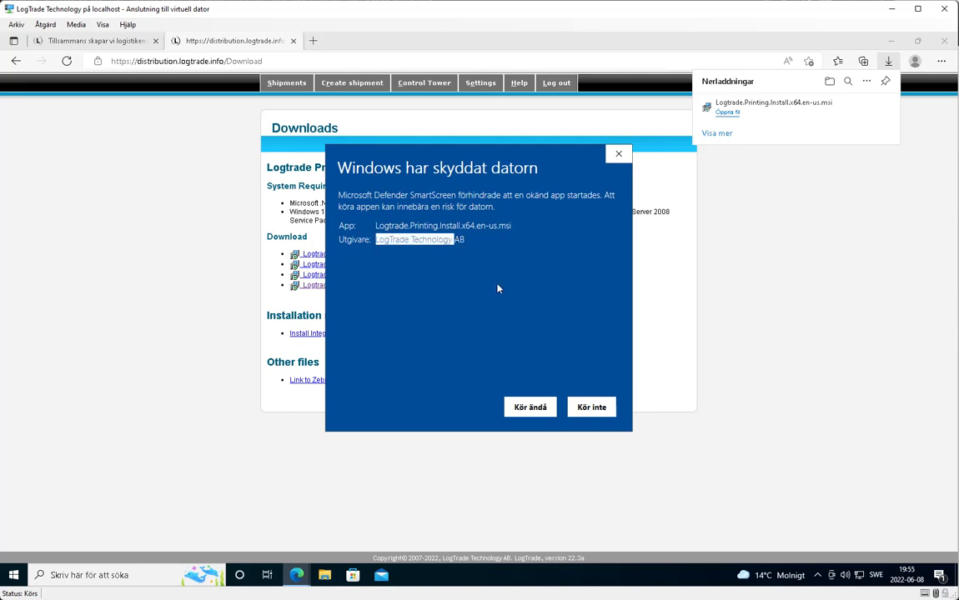
{"action": "left_click", "coordinate": [539, 409]}
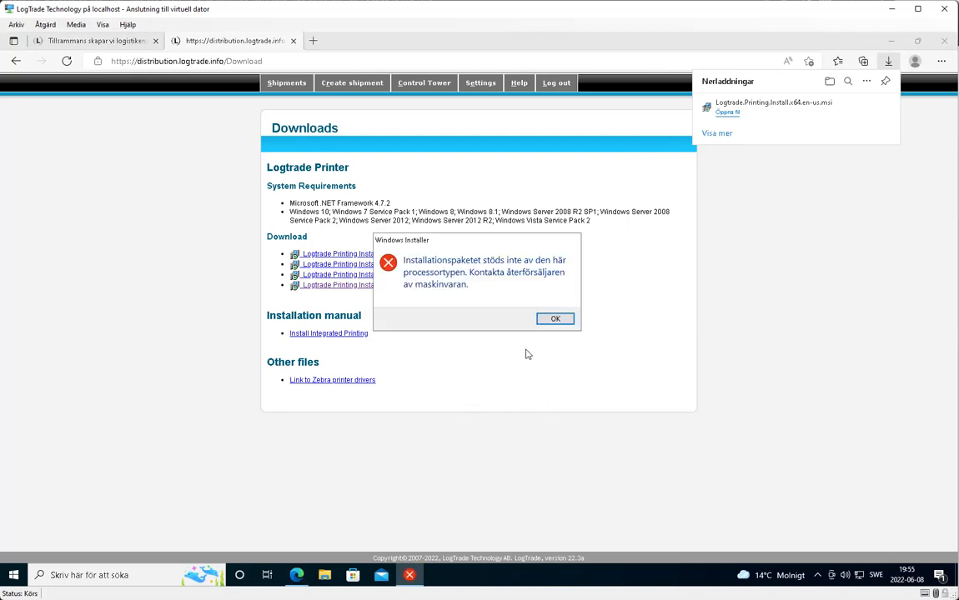
{"action": "left_click", "coordinate": [553, 320]}
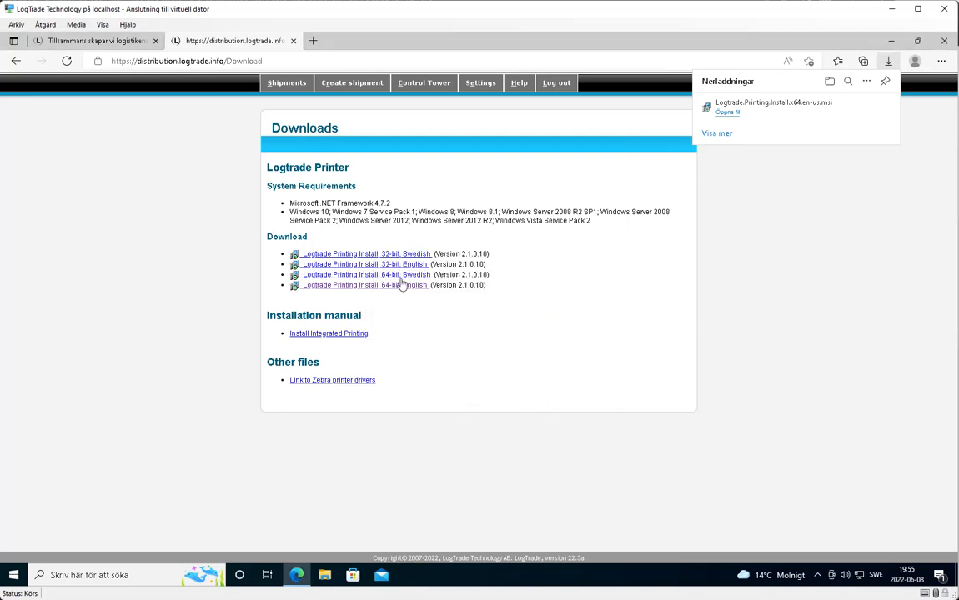
- Download the 32-bit English installer and run it despite the SmartScreen warning
{"action": "left_click", "coordinate": [337, 266]}
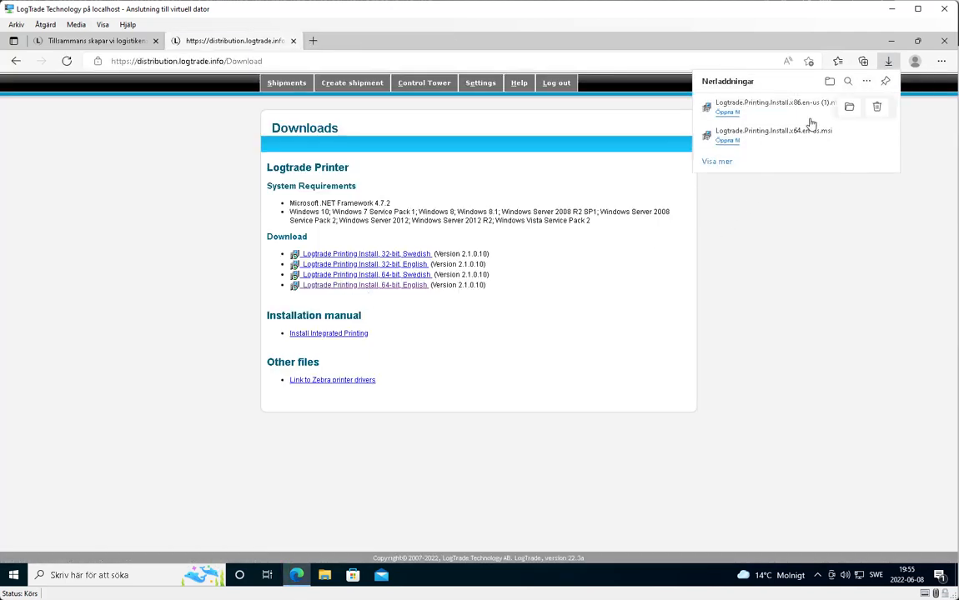
{"action": "left_click", "coordinate": [730, 113]}
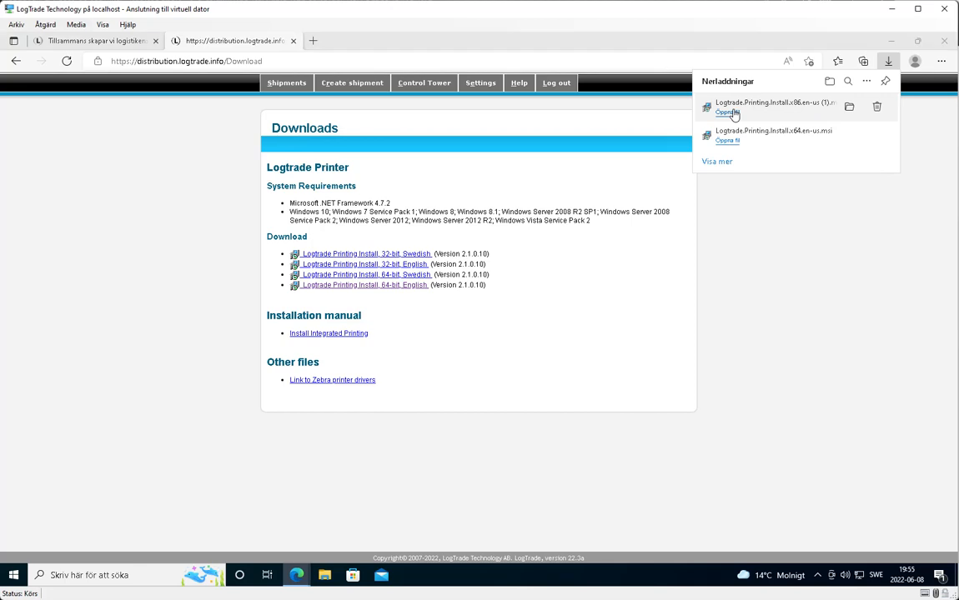
{"action": "left_click", "coordinate": [386, 219]}
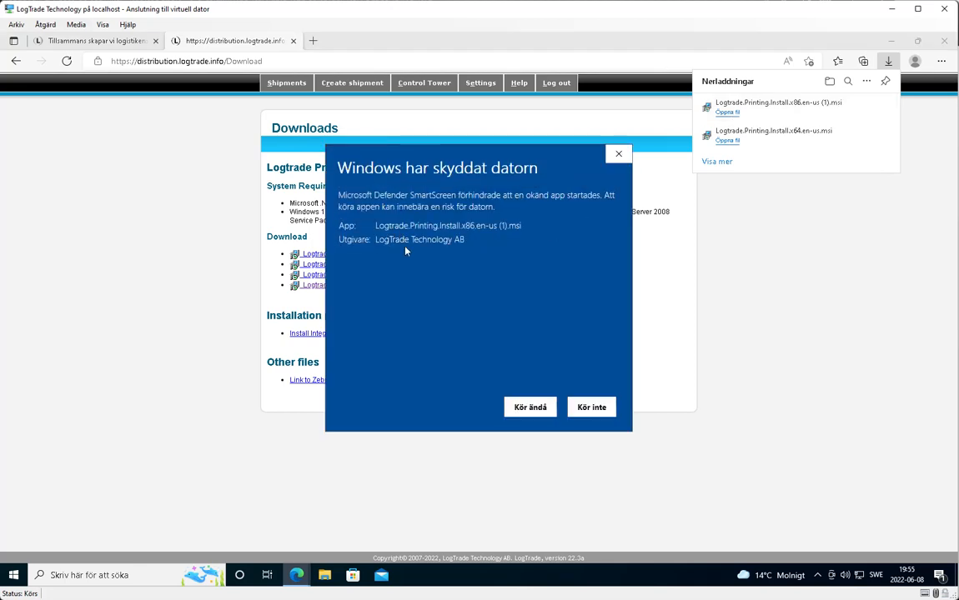
{"action": "left_click", "coordinate": [528, 406]}
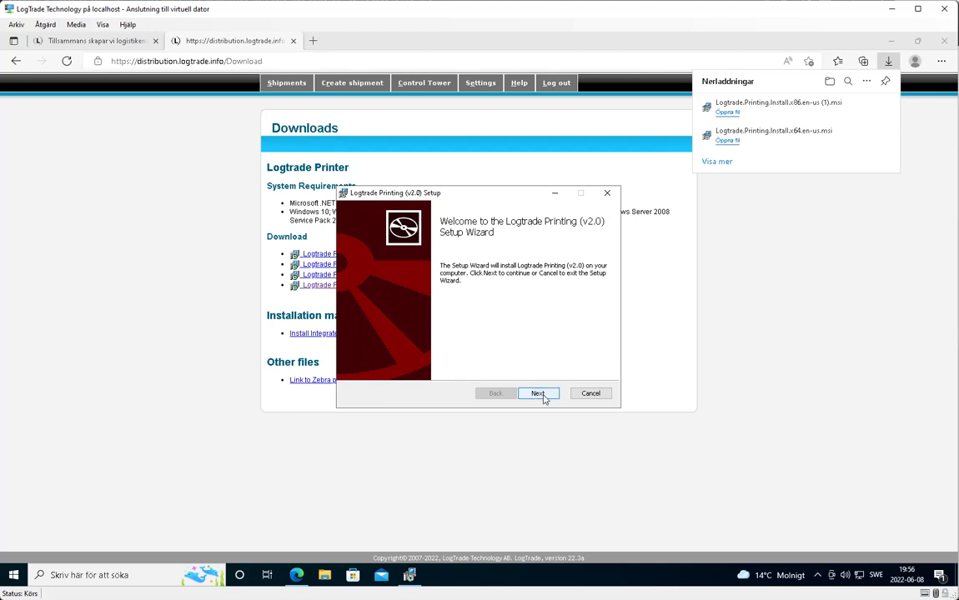
- Go past the Welcome page and tick 'I accept the terms in the License Agreement'
{"action": "left_click", "coordinate": [538, 393]}
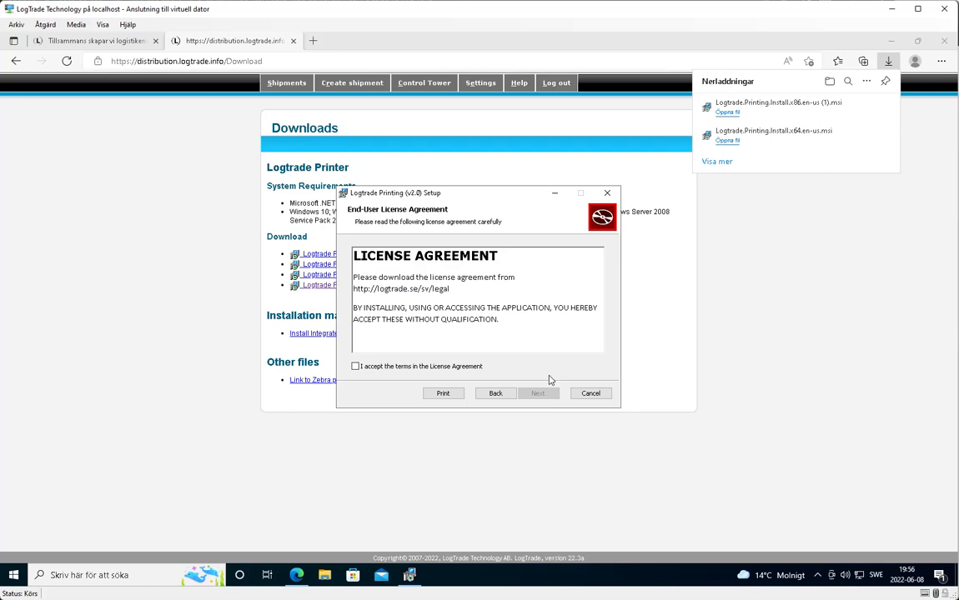
{"action": "left_click", "coordinate": [407, 368]}
- Set Integrated Printing to 'Will be installed on local hard drive' and continue
{"action": "left_click", "coordinate": [539, 397]}
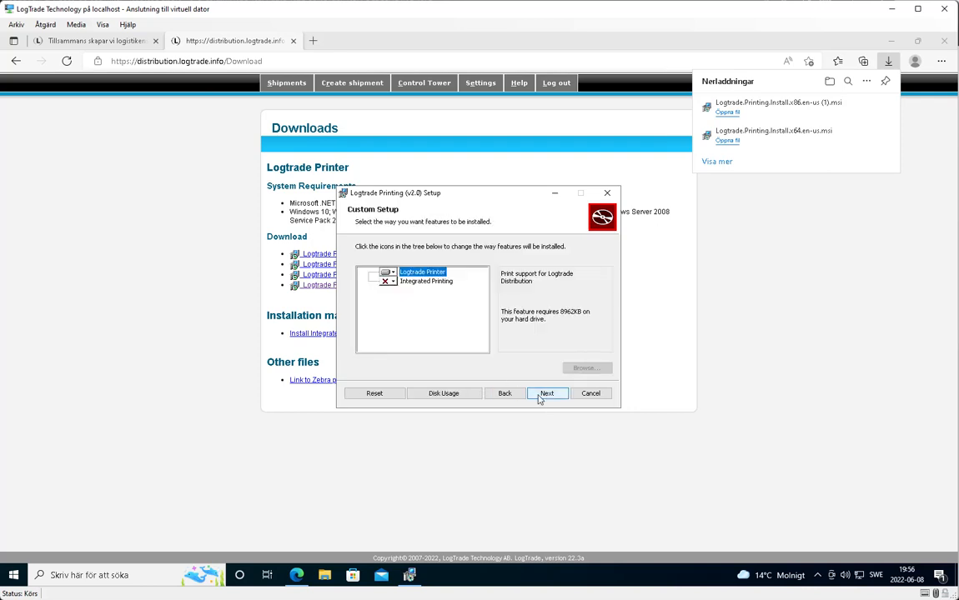
{"action": "left_click", "coordinate": [388, 282]}
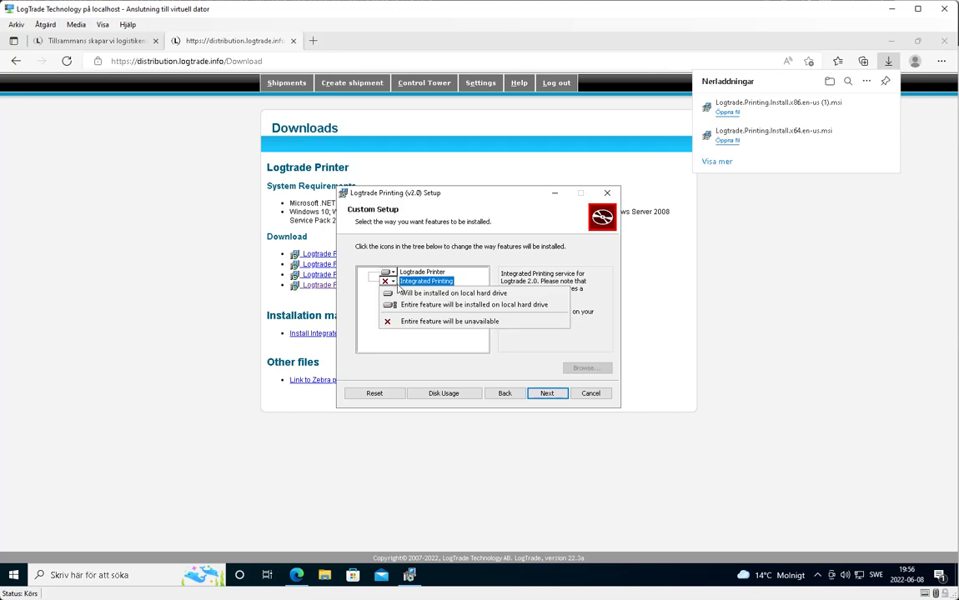
{"action": "left_click", "coordinate": [424, 296]}
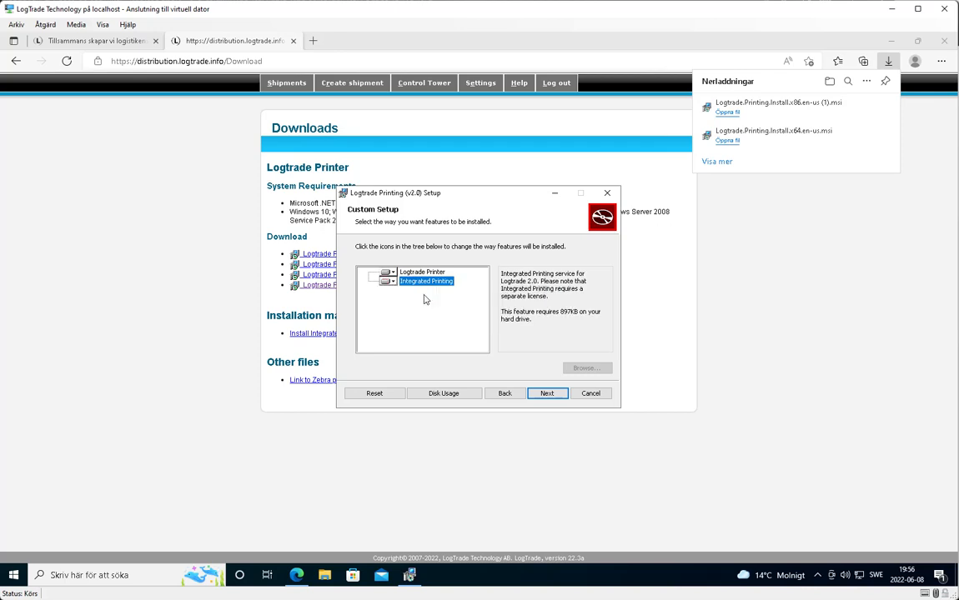
{"action": "left_click", "coordinate": [547, 394]}
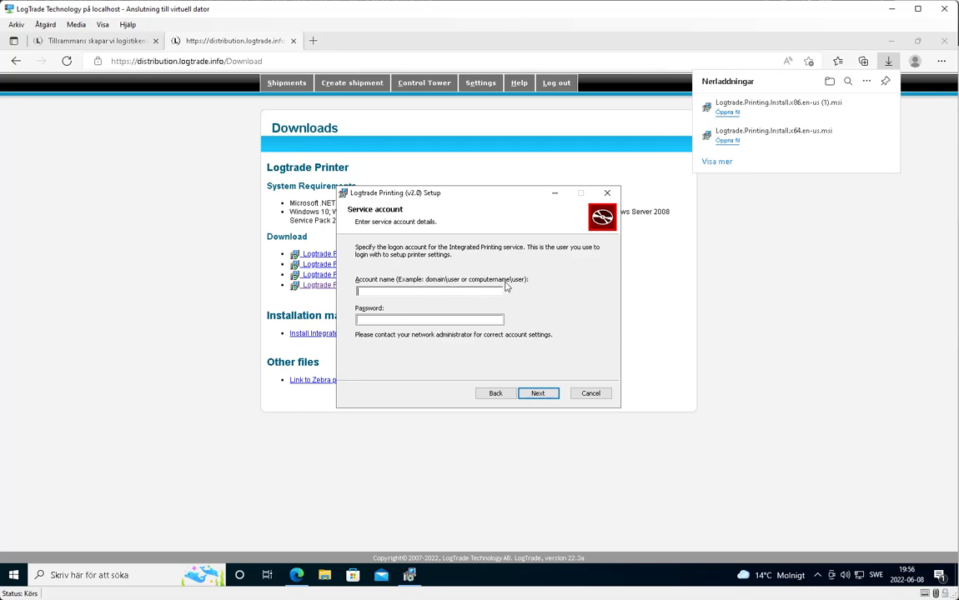
- Copy the device name WIN-J5B2VQM10DR from This PC's properties, then minimize Settings and Explorer
{"action": "left_click", "coordinate": [325, 575]}
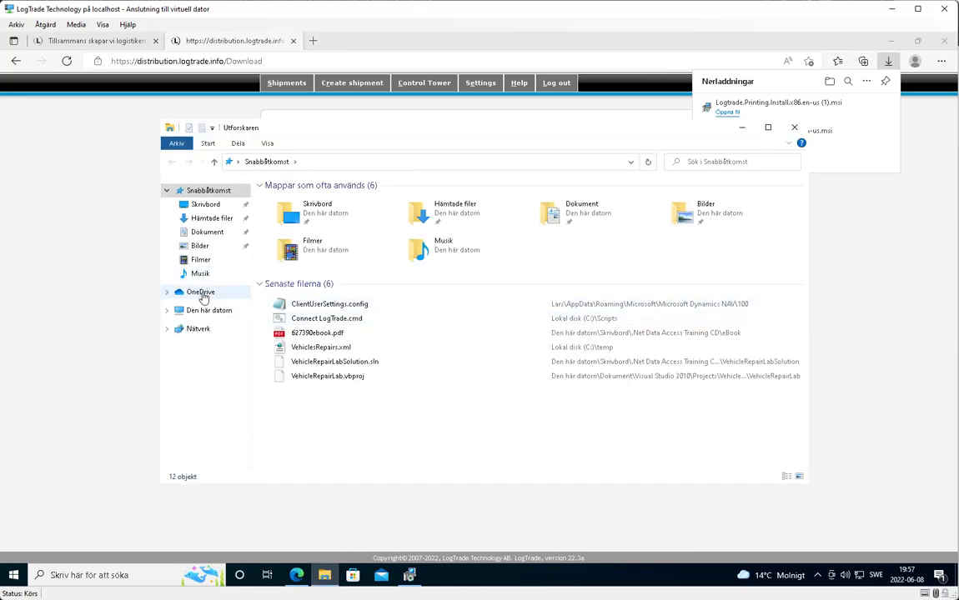
{"action": "right_click", "coordinate": [205, 316]}
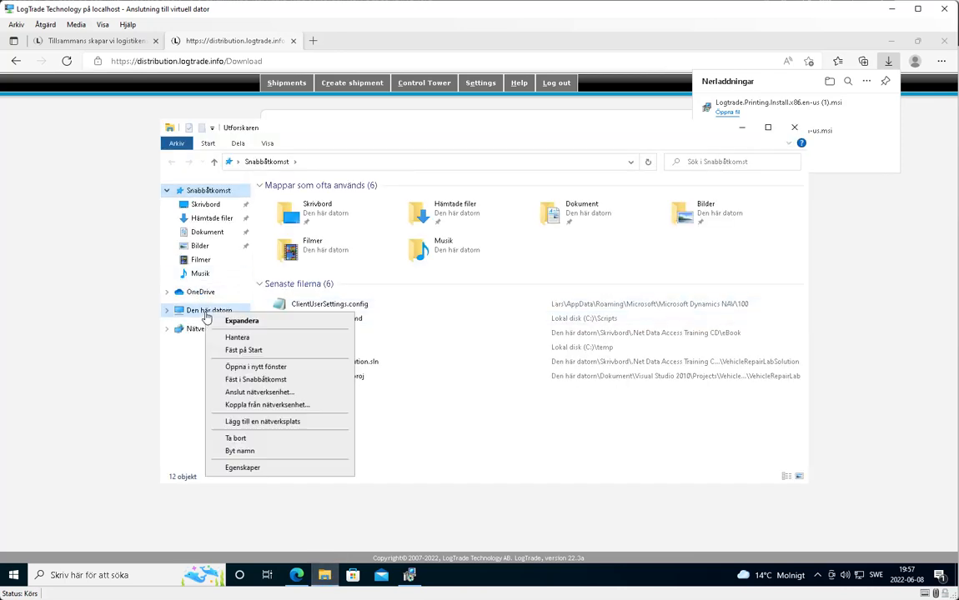
{"action": "left_click", "coordinate": [262, 472]}
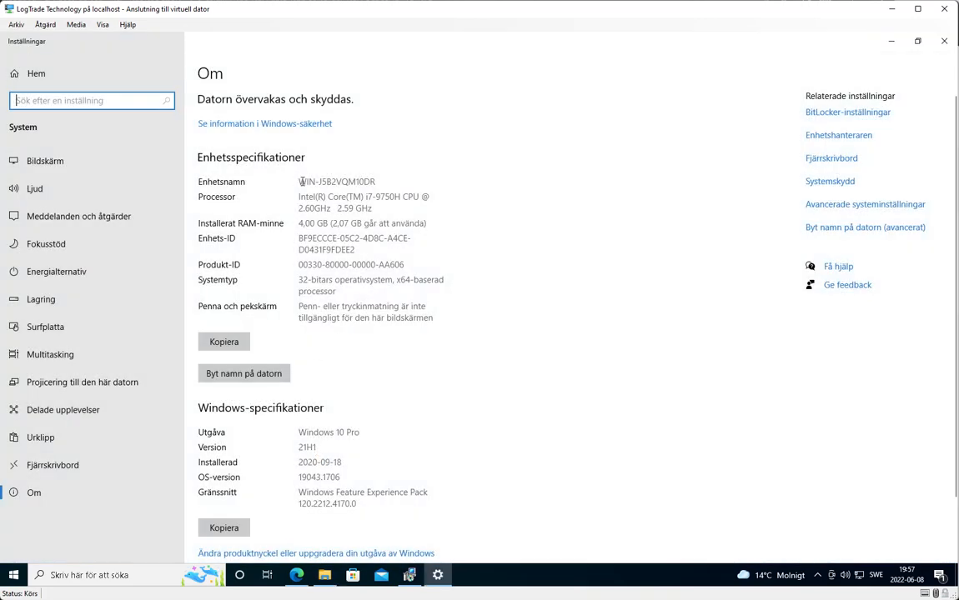
{"action": "left_click_drag", "start_coordinate": [301, 182], "coordinate": [378, 181]}
{"action": "key", "text": "ctrl+c"}
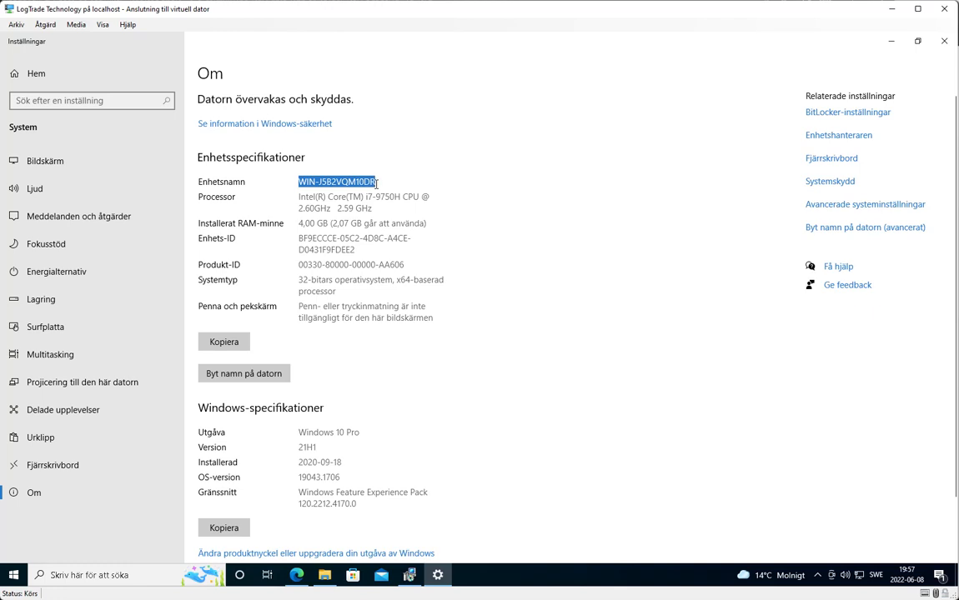
{"action": "left_click", "coordinate": [891, 40]}
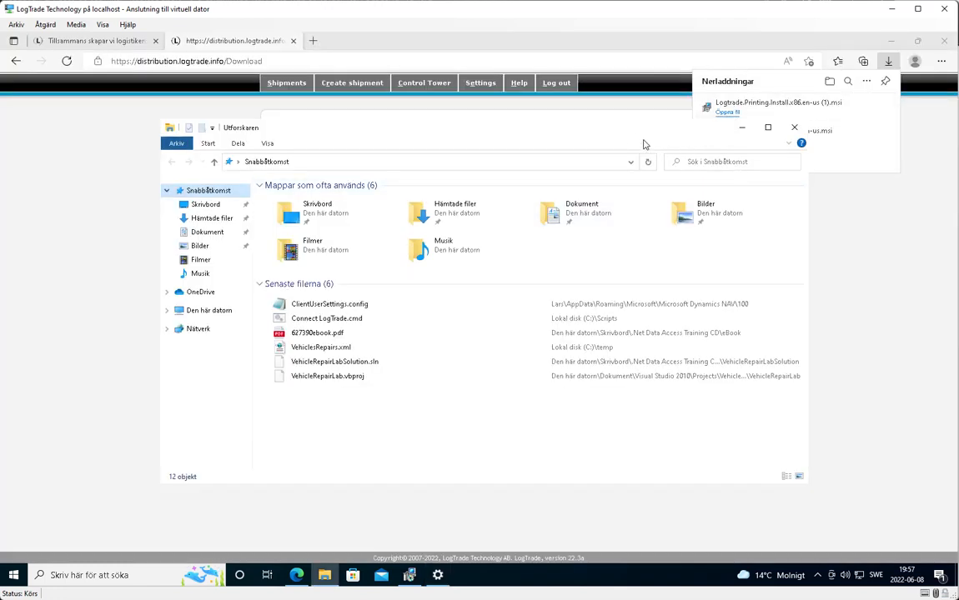
{"action": "left_click", "coordinate": [741, 127]}
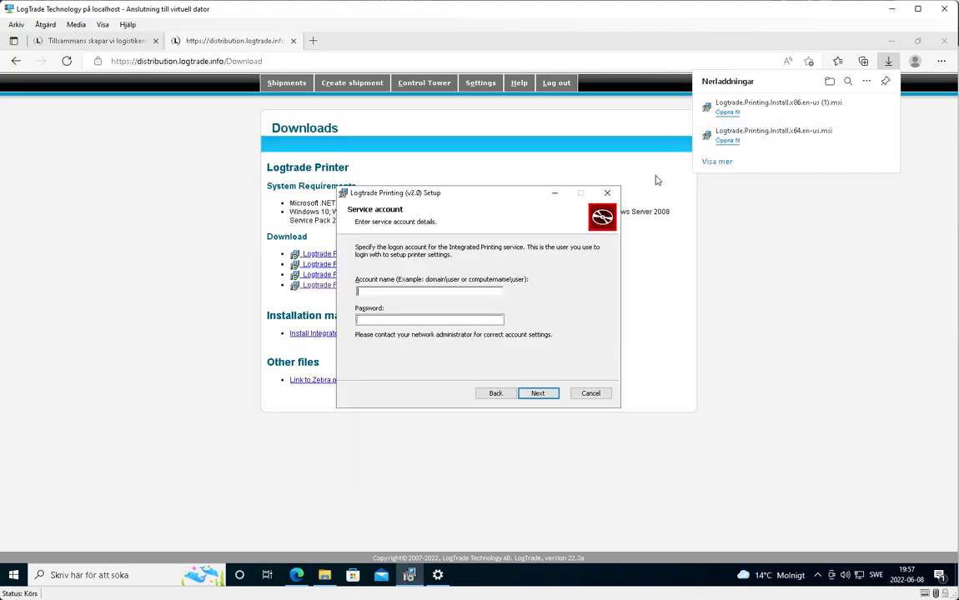
- Paste the device name into Account name, enter the account password, and continue
{"action": "key", "text": "ctrl+v"}
{"action": "left_click", "coordinate": [469, 317]}
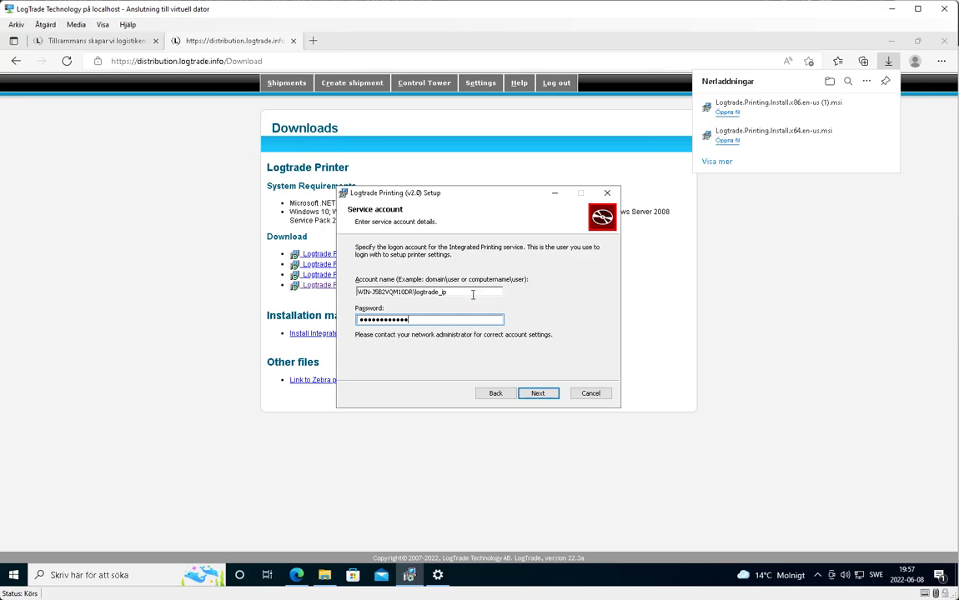
{"action": "left_click", "coordinate": [538, 394]}
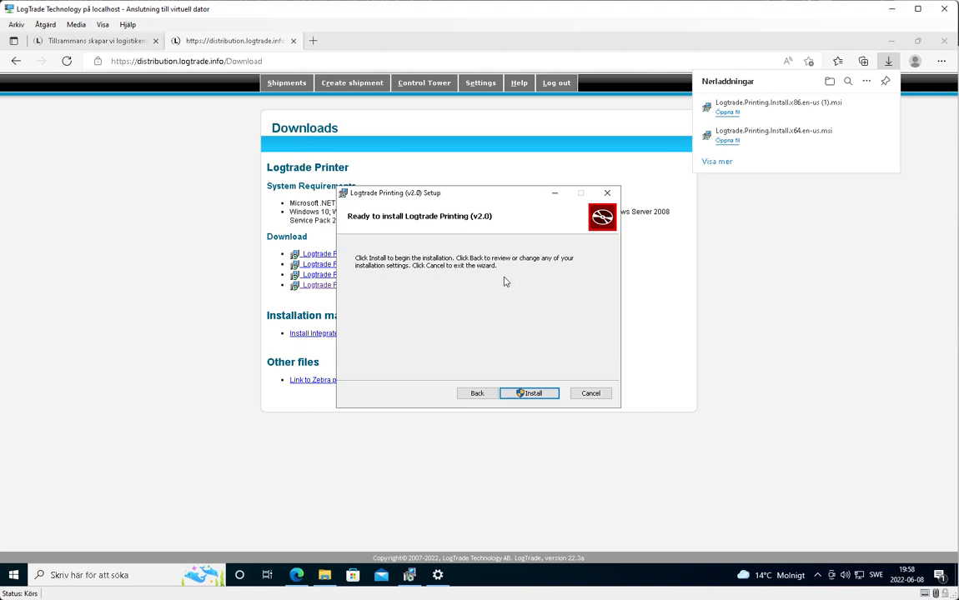
- Install Logtrade Printing v2.0, approving the User Account Control prompt, and finish the wizard
{"action": "left_click", "coordinate": [534, 394]}
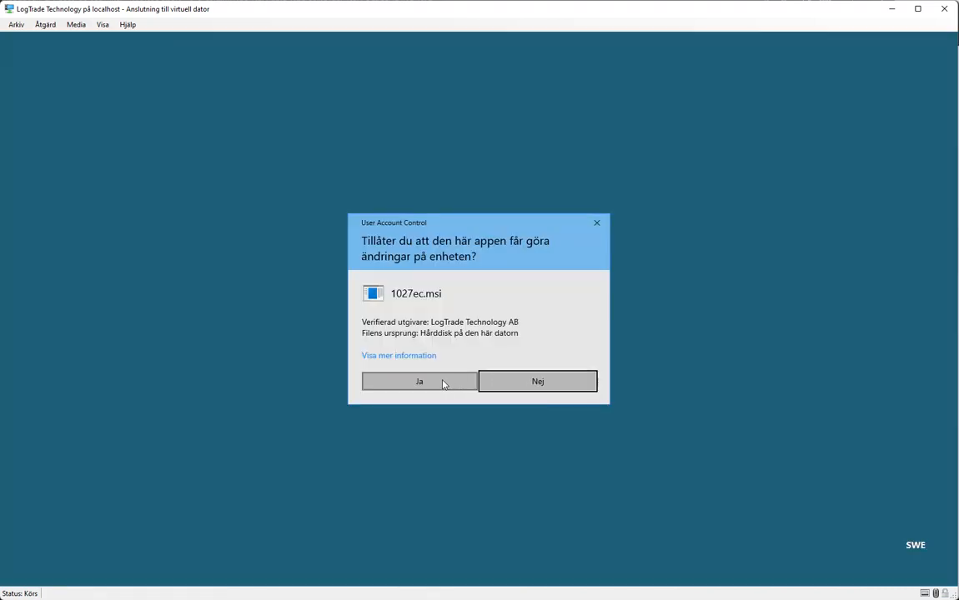
{"action": "left_click", "coordinate": [443, 383]}
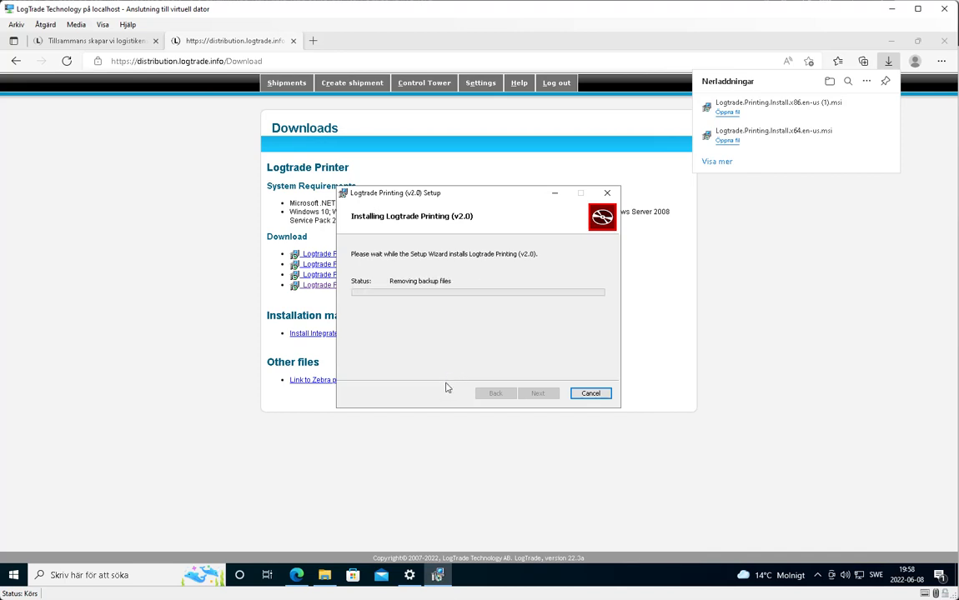
{"action": "left_click", "coordinate": [540, 394]}
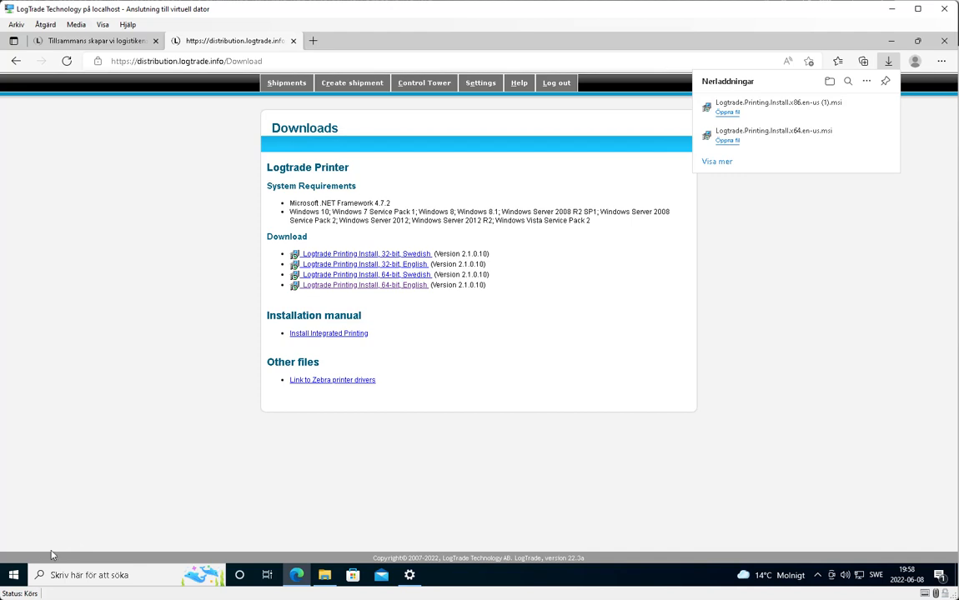
{"action": "left_click", "coordinate": [23, 576]}
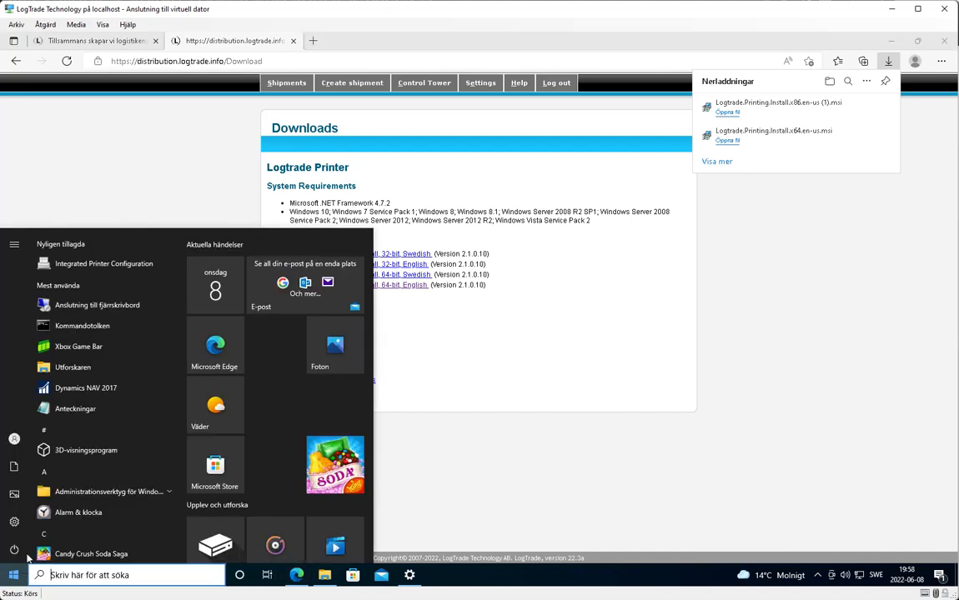
- Launch Integrated Printer Configuration from the Start menu's recently added apps
{"action": "right_click", "coordinate": [104, 267]}
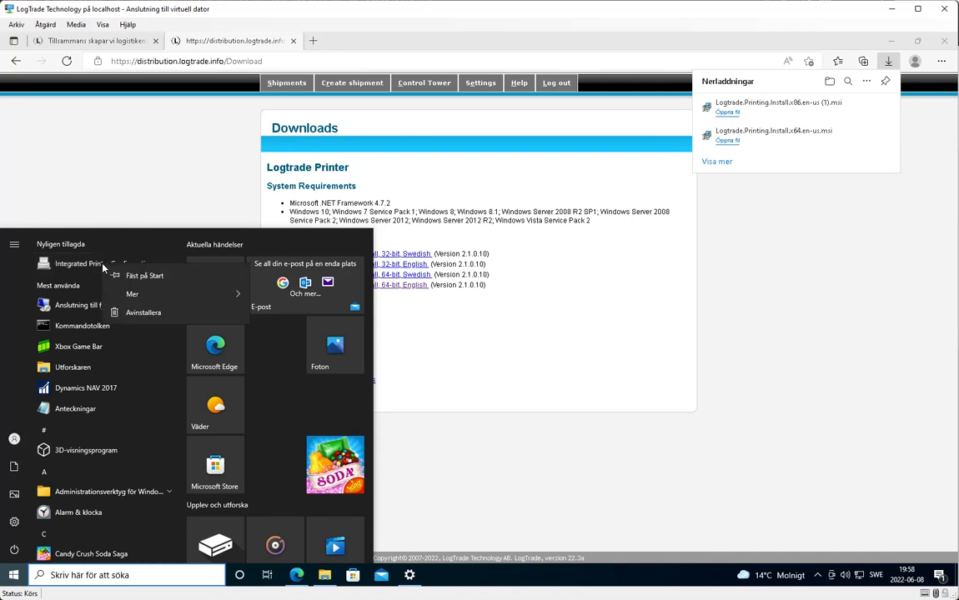
{"action": "mouse_move", "coordinate": [154, 294]}
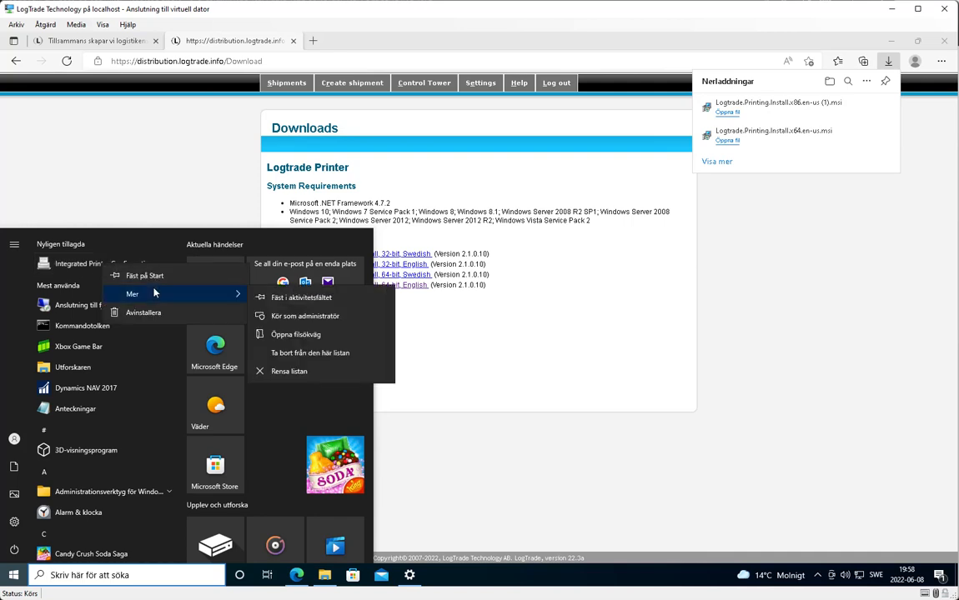
{"action": "left_click", "coordinate": [93, 265]}
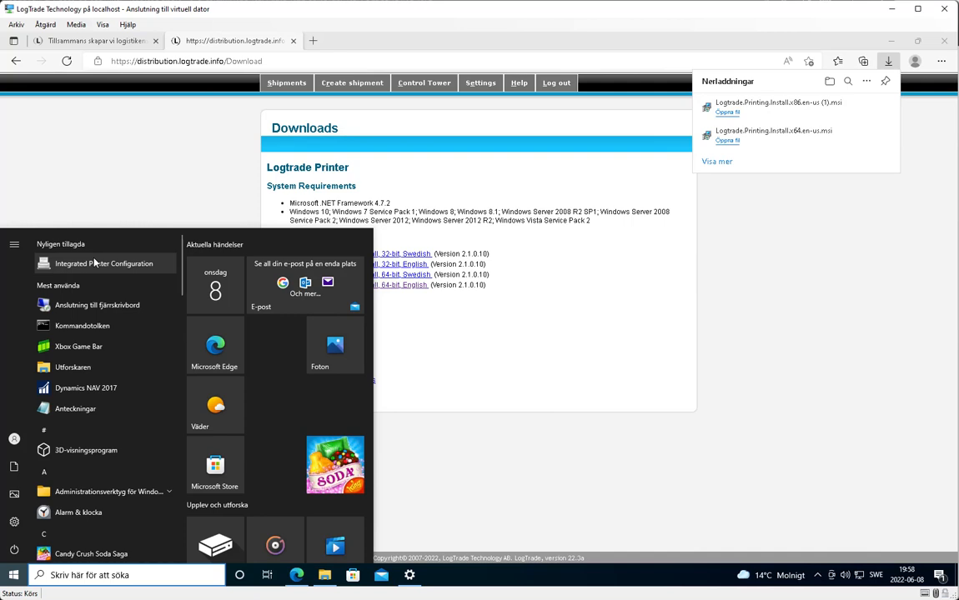
{"action": "left_click", "coordinate": [93, 265]}
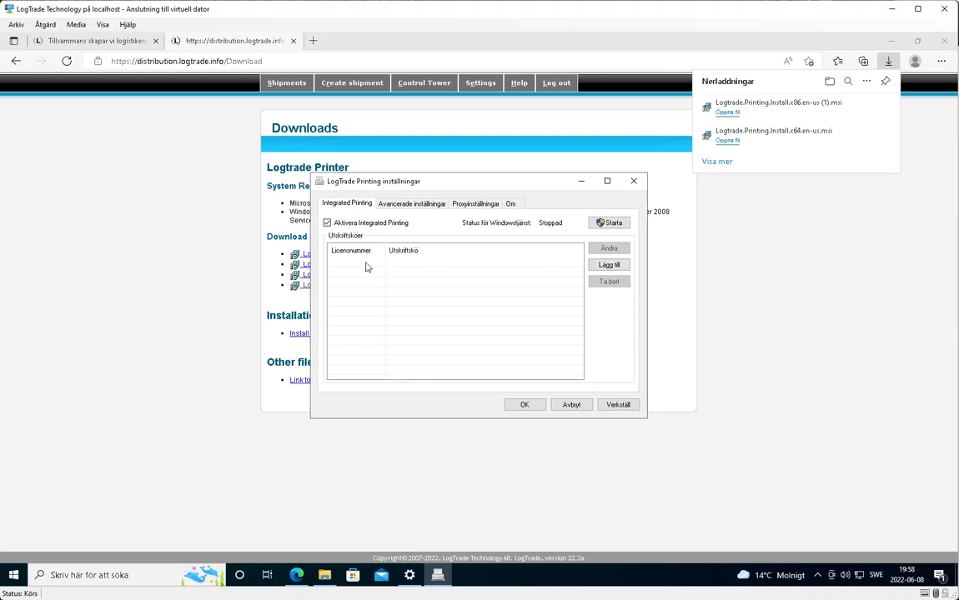
- Add a new print queue and enter the Logtrade login username and password
{"action": "left_click", "coordinate": [608, 265]}
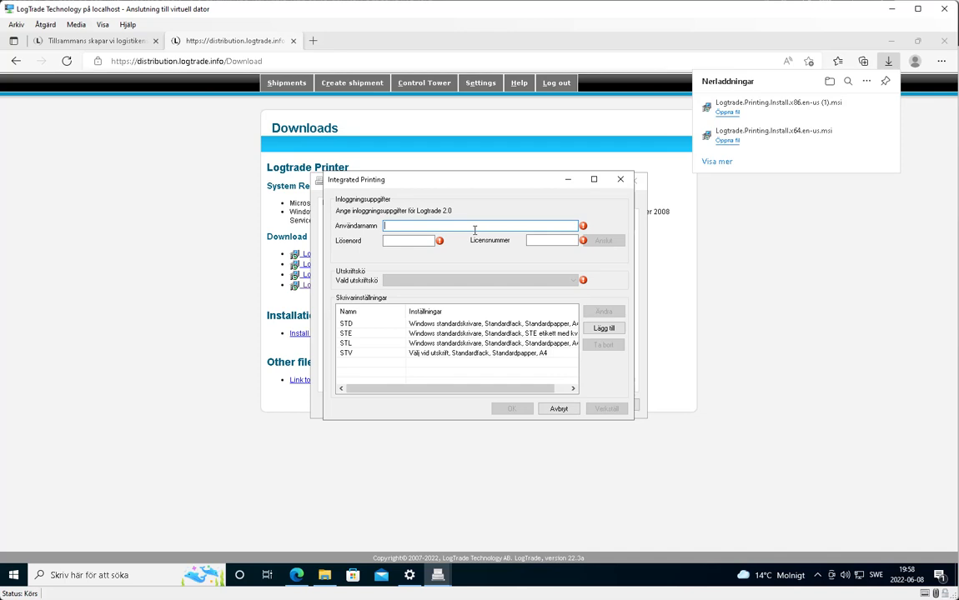
{"action": "key", "text": "Tab"}
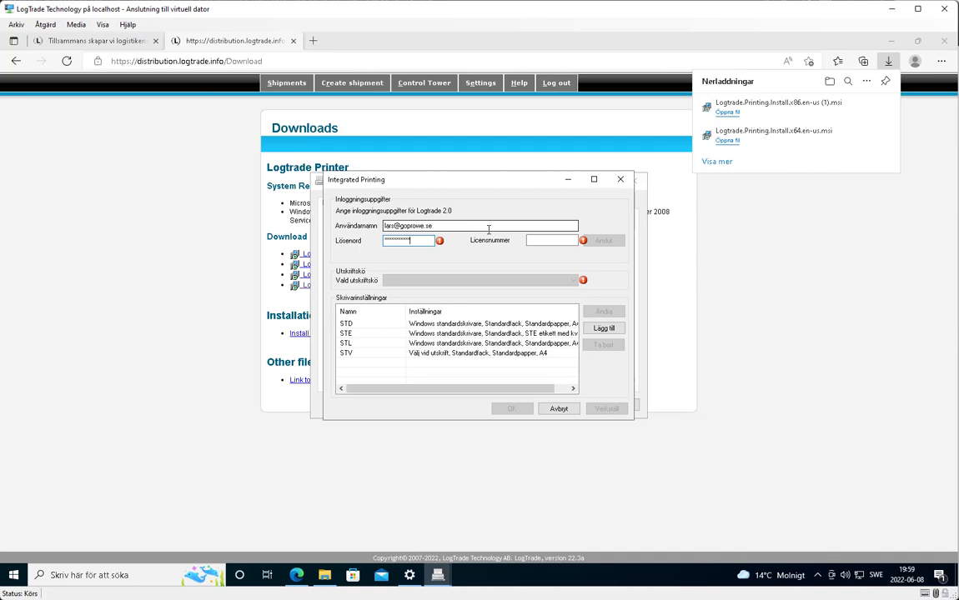
{"action": "left_click", "coordinate": [544, 240]}
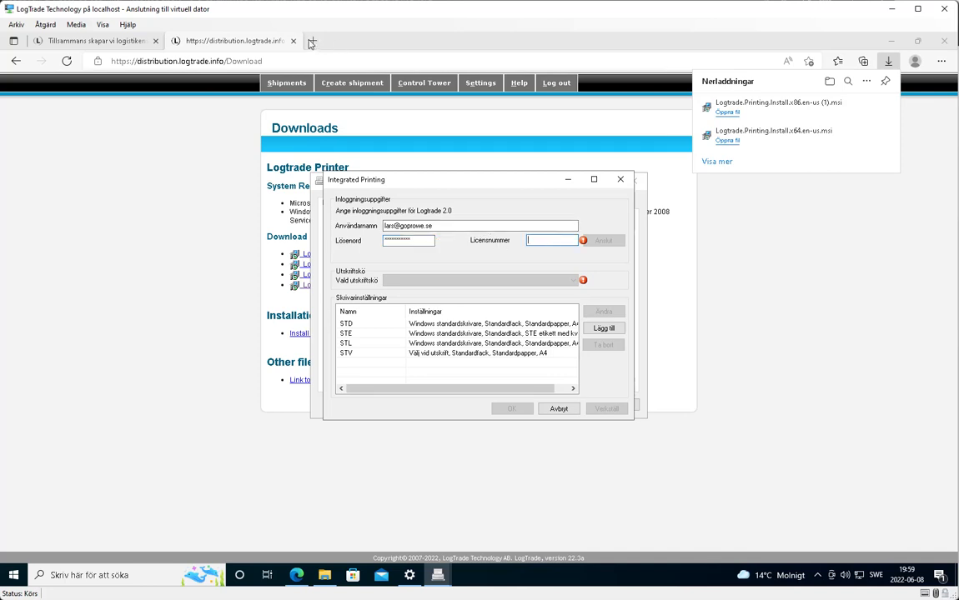
- Open LogTrade web's Settings > System settings > System page and select the licence number
{"action": "left_click", "coordinate": [224, 46]}
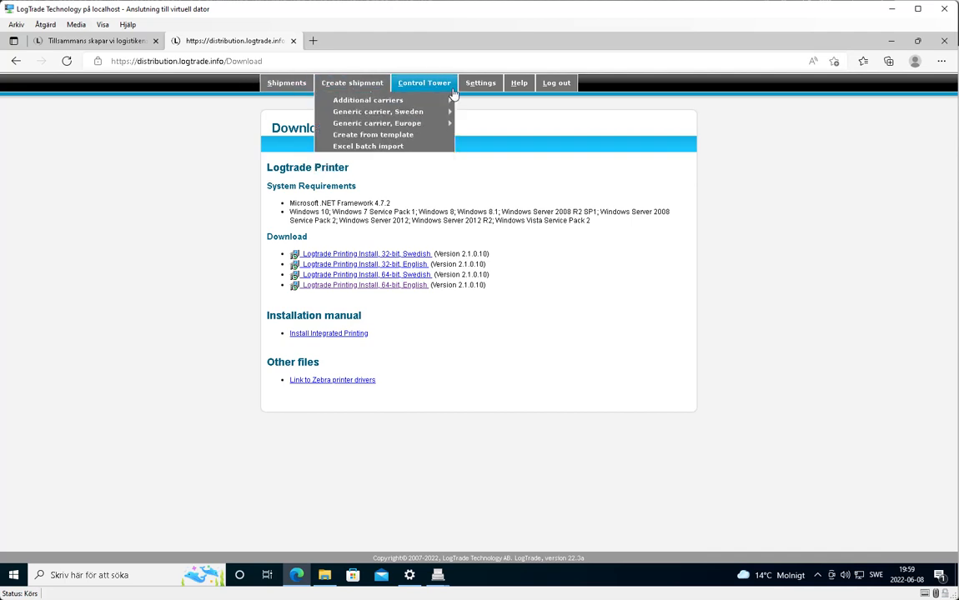
{"action": "mouse_move", "coordinate": [477, 86]}
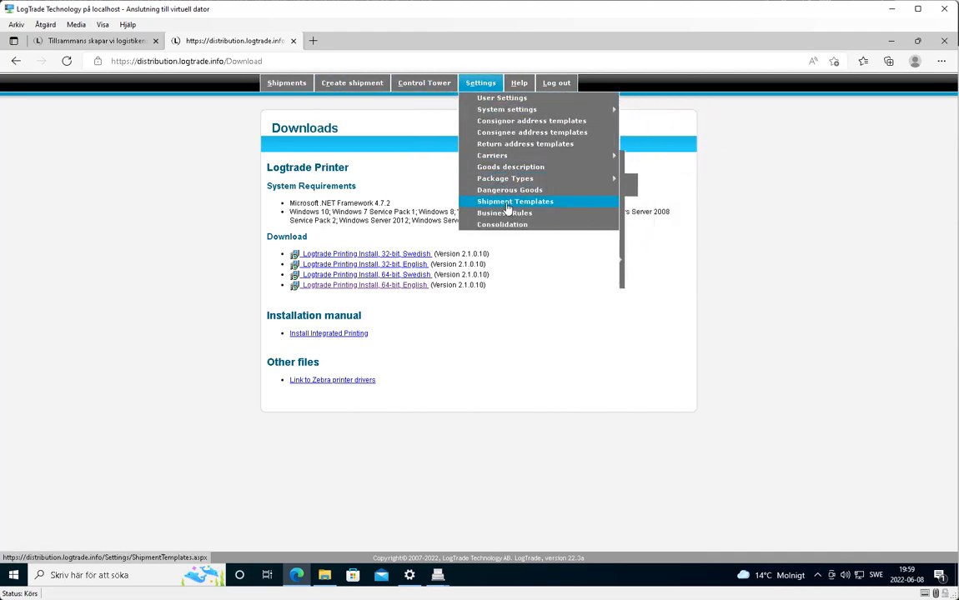
{"action": "mouse_move", "coordinate": [525, 109]}
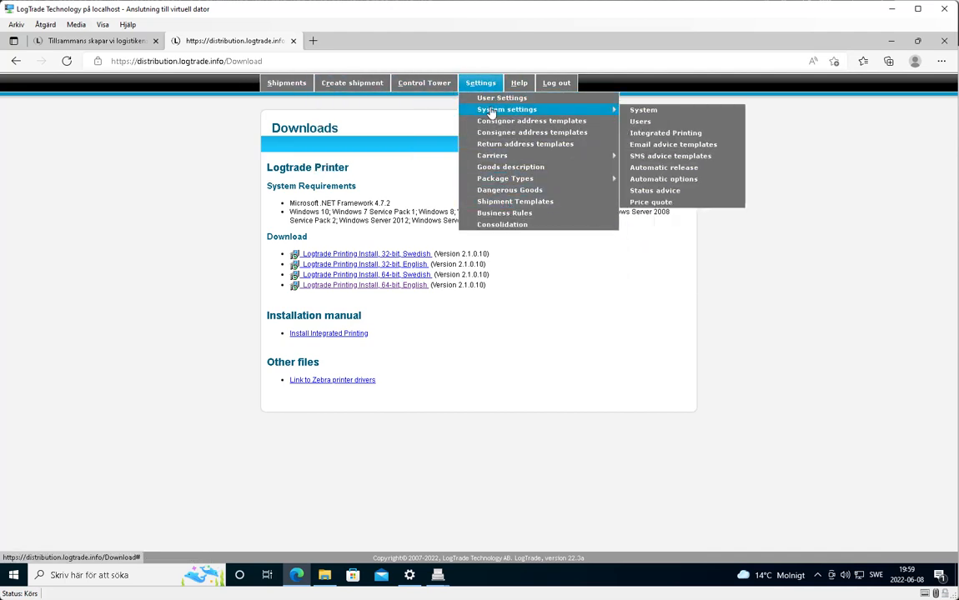
{"action": "left_click", "coordinate": [665, 110]}
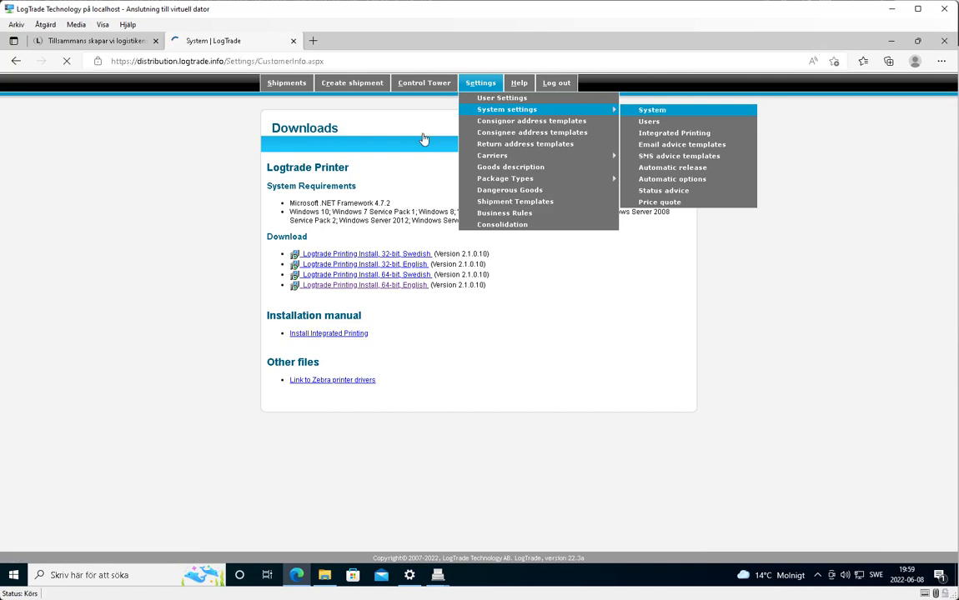
{"action": "double_click", "coordinate": [355, 168]}
{"action": "key", "text": "ctrl+c"}
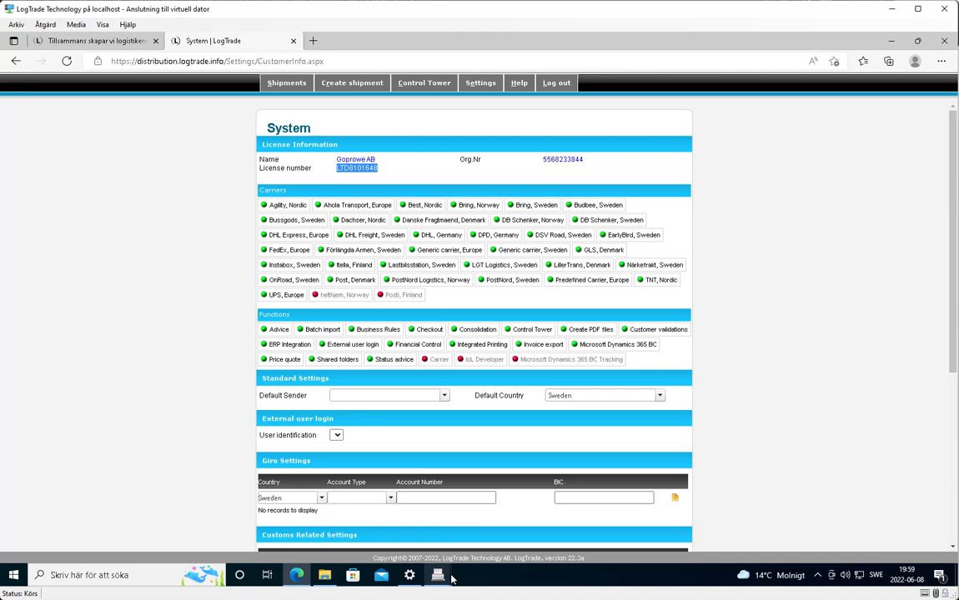
- Paste the licence number into Licensnummer, connect with Anslut, and open the Vald utskriftskö list
{"action": "mouse_move", "coordinate": [438, 574]}
{"action": "left_click", "coordinate": [476, 524]}
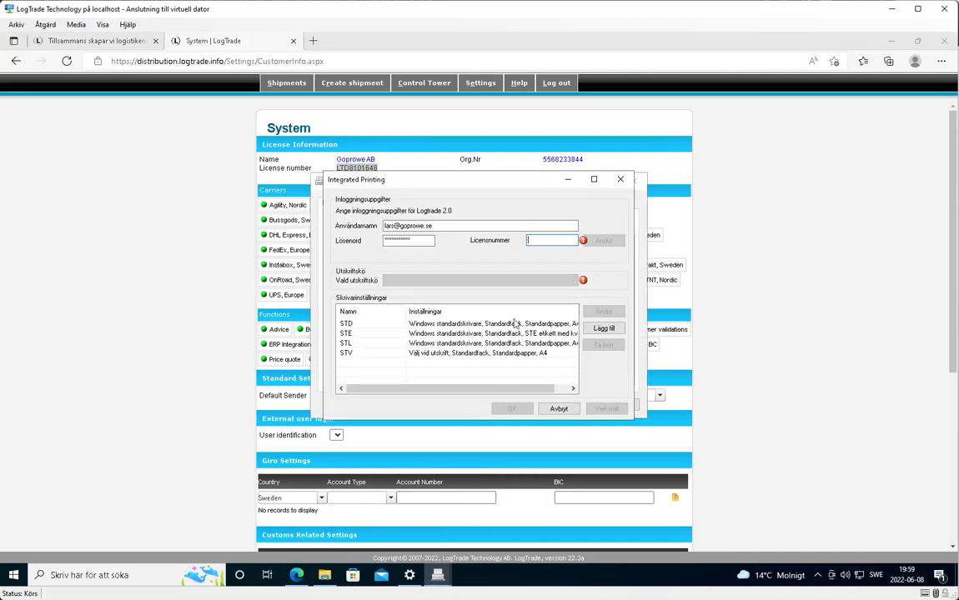
{"action": "key", "text": "ctrl+v"}
{"action": "left_click", "coordinate": [601, 244]}
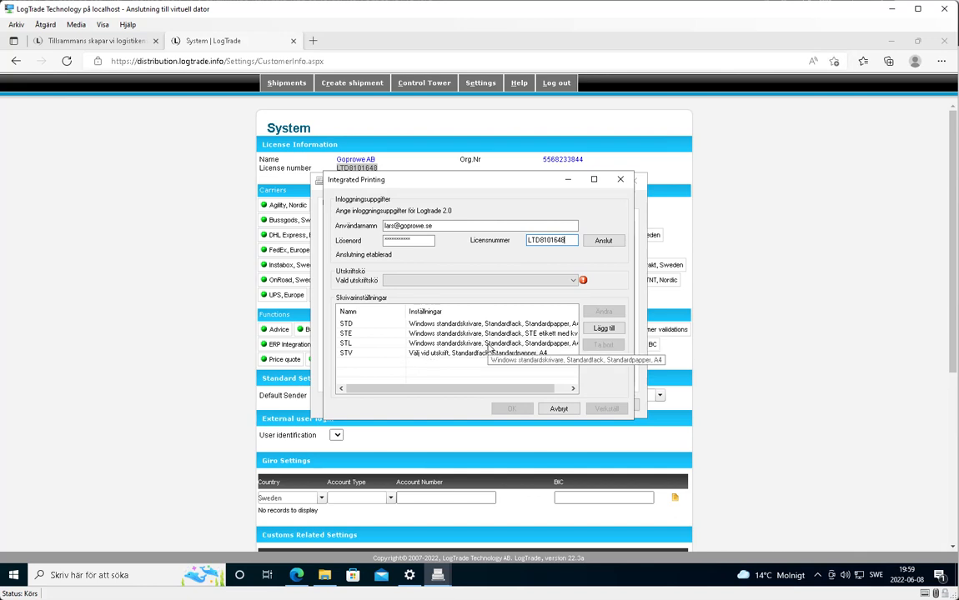
{"action": "left_click", "coordinate": [574, 282]}
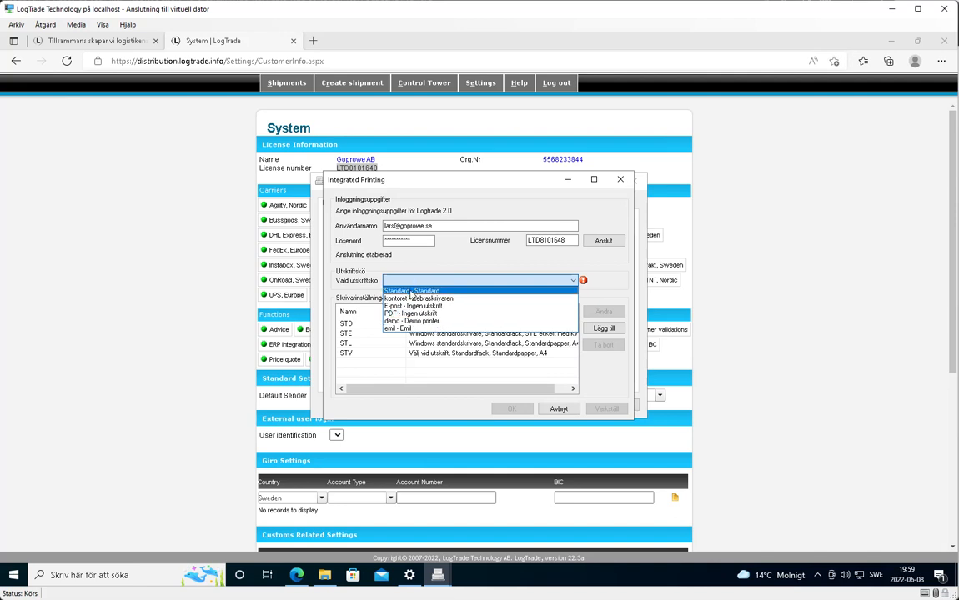
- Select print queue 'Standard - Standard' and inspect printer settings STD, STE, STL and STV
{"action": "left_click", "coordinate": [409, 291]}
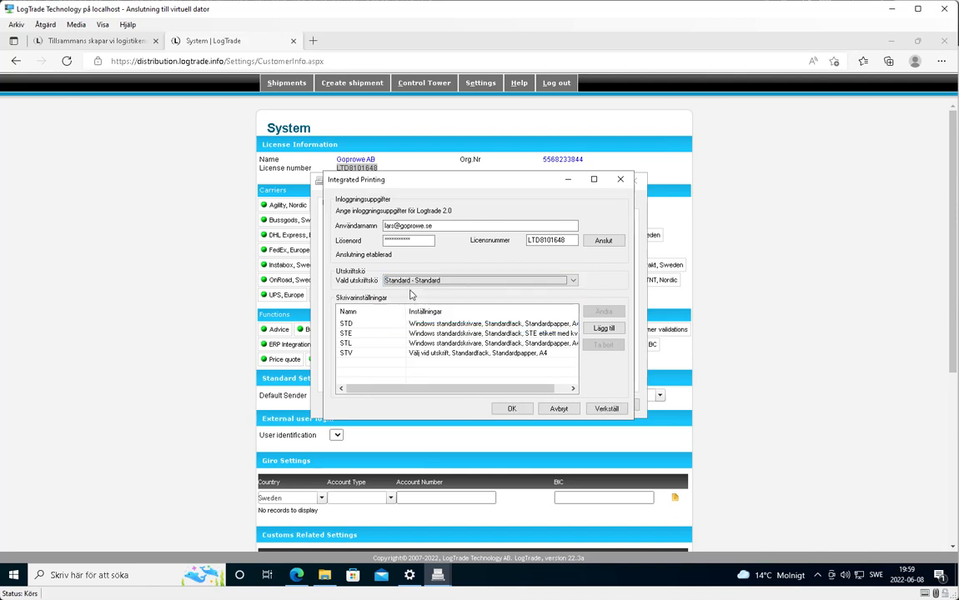
{"action": "left_click", "coordinate": [355, 325]}
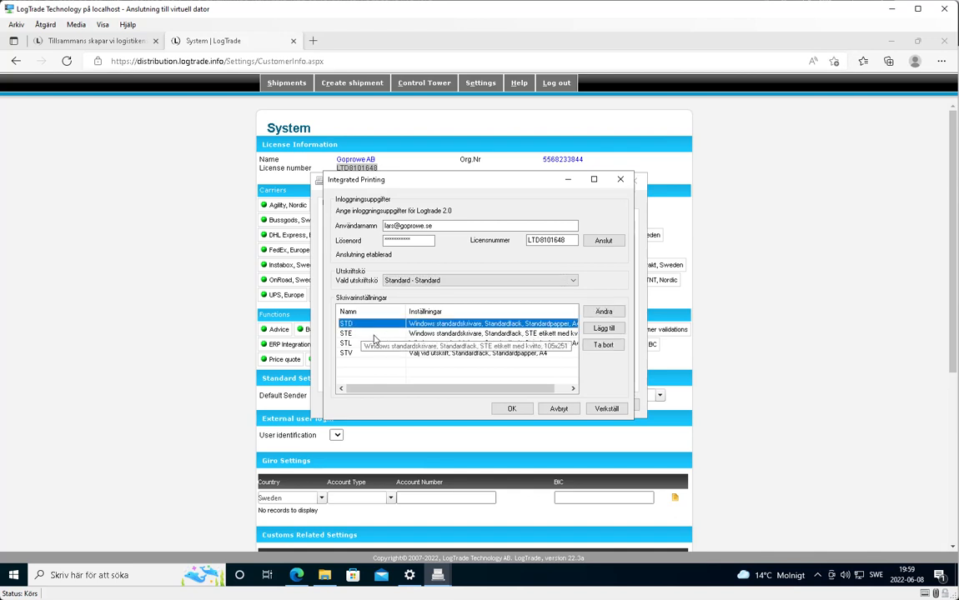
{"action": "left_click", "coordinate": [357, 334]}
{"action": "left_click", "coordinate": [359, 342]}
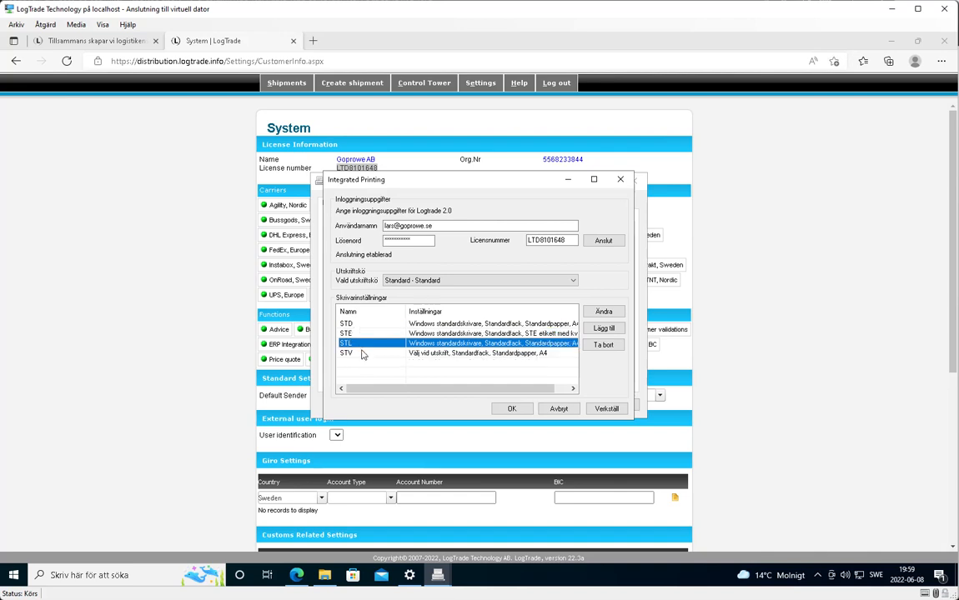
{"action": "left_click", "coordinate": [362, 354]}
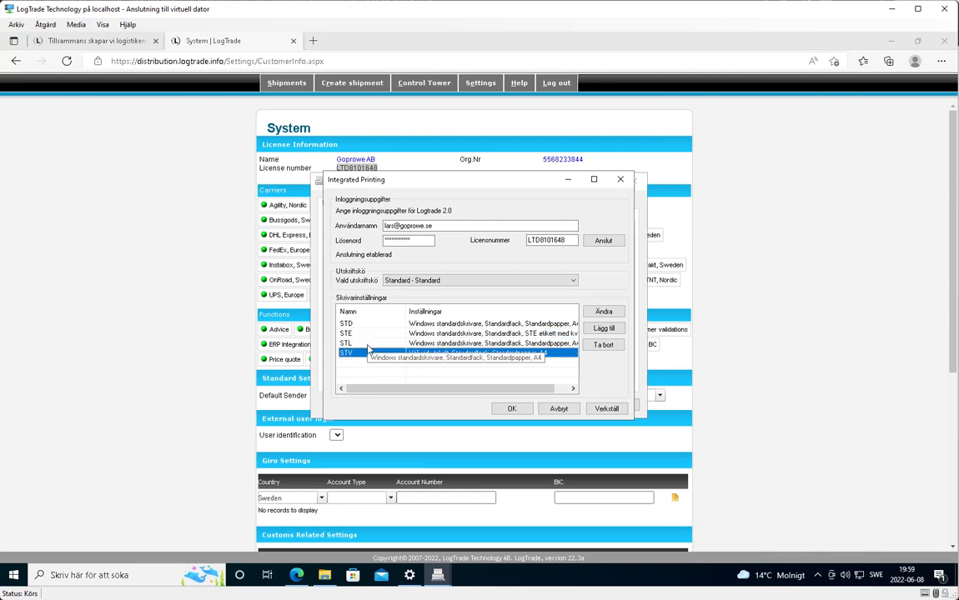
{"action": "left_click", "coordinate": [375, 347]}
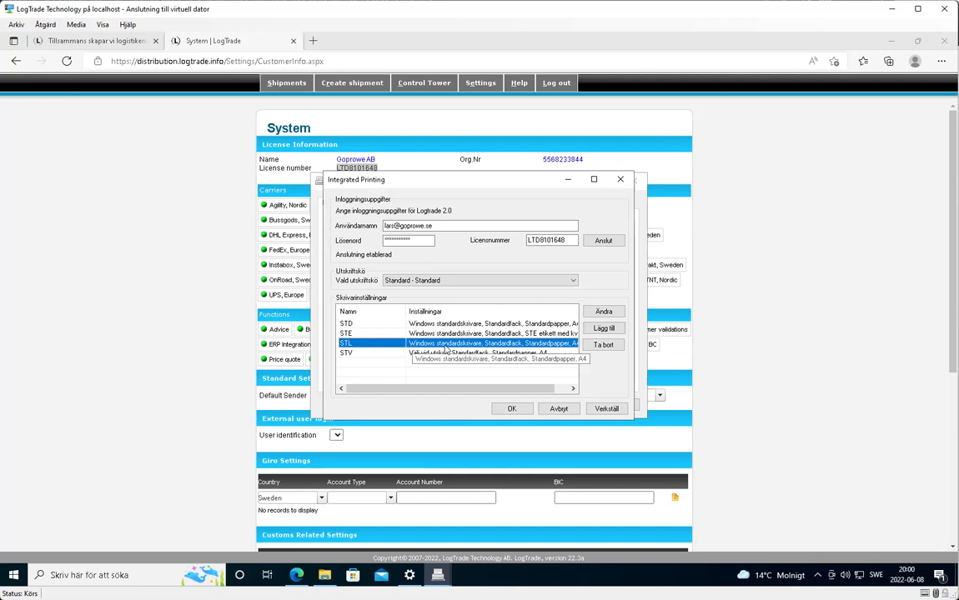
{"action": "left_click", "coordinate": [607, 312]}
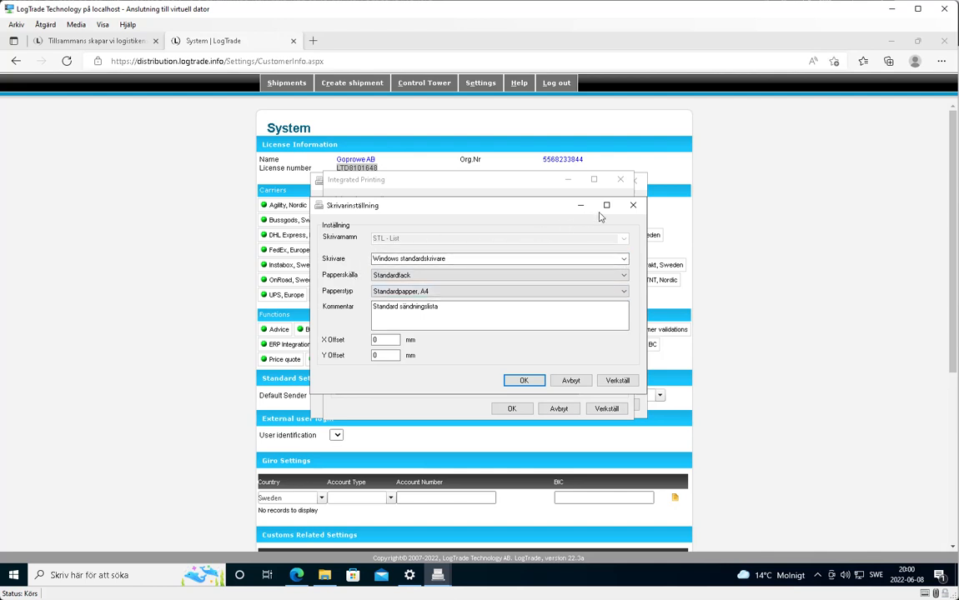
{"action": "left_click", "coordinate": [633, 204]}
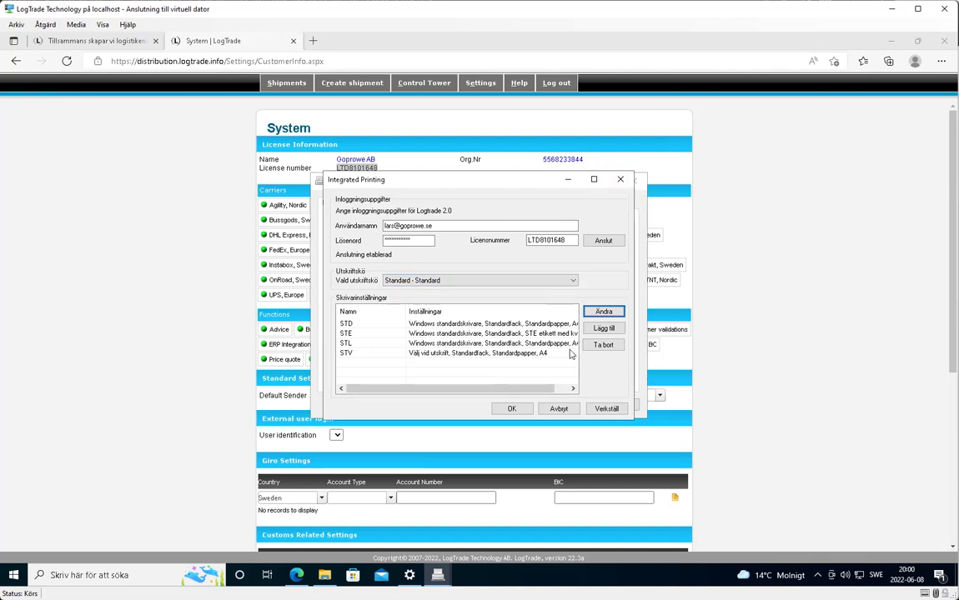
- Save the Integrated Printing connection with OK and cancel the extra empty login dialog
{"action": "left_click", "coordinate": [522, 412]}
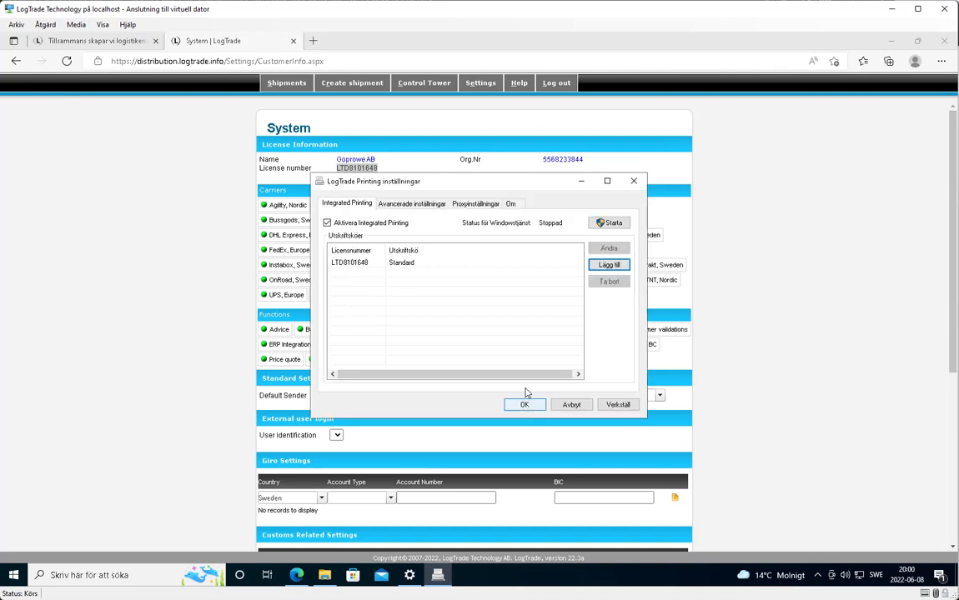
{"action": "left_click", "coordinate": [608, 266]}
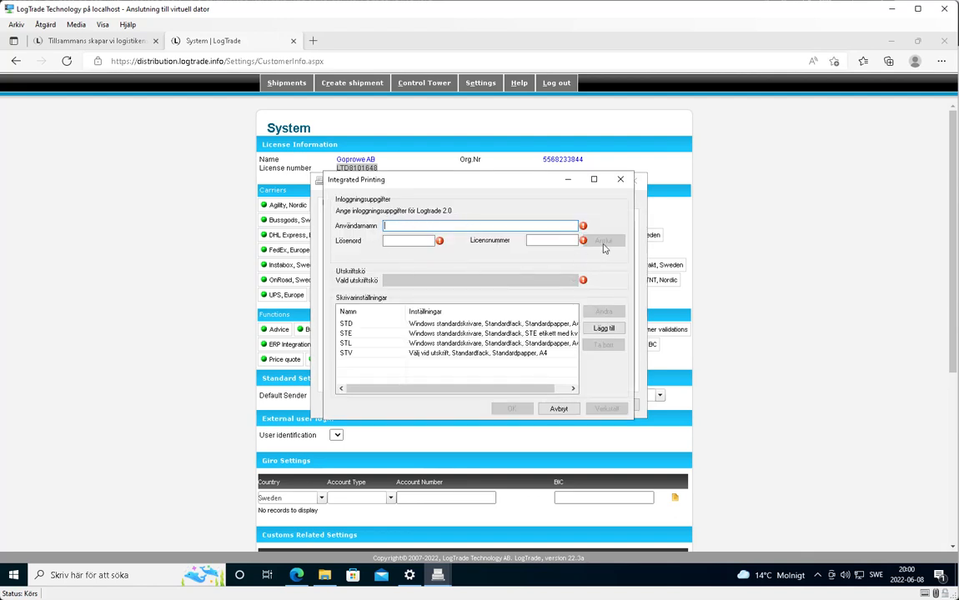
{"action": "left_click", "coordinate": [622, 183]}
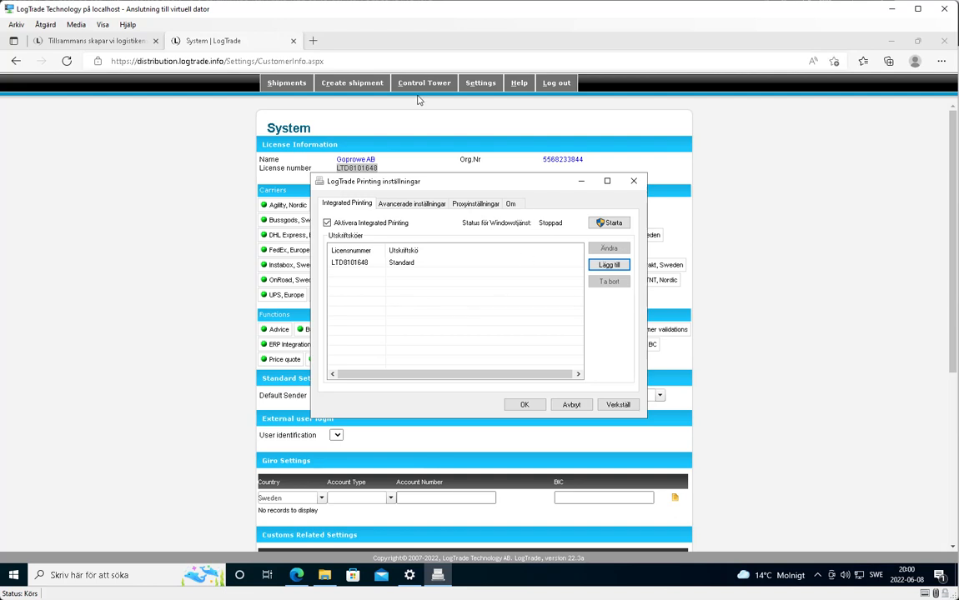
- Bring LogTrade web forward and open Settings > System settings > Integrated Printing
{"action": "mouse_move", "coordinate": [489, 87]}
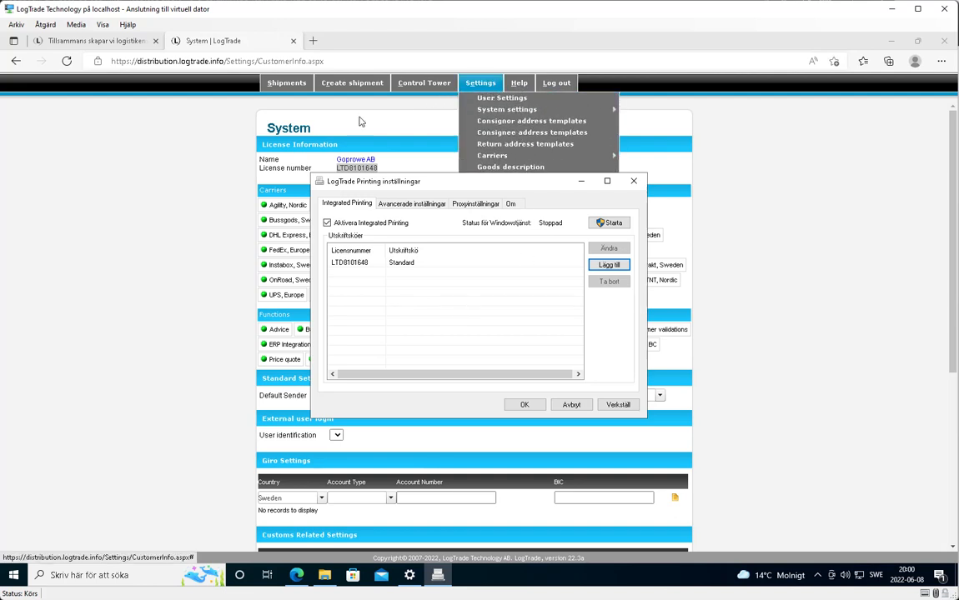
{"action": "left_click", "coordinate": [196, 177]}
{"action": "mouse_move", "coordinate": [482, 89]}
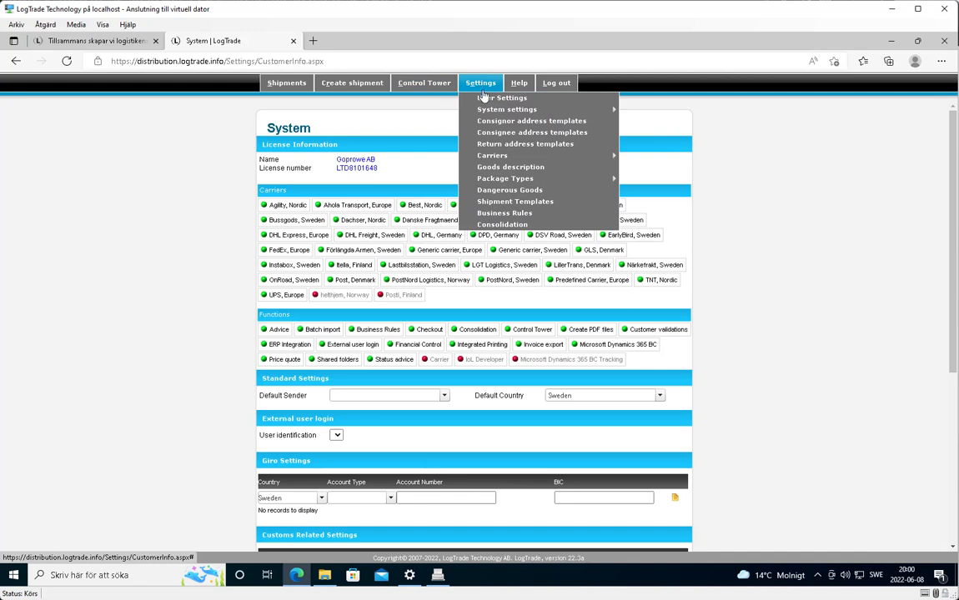
{"action": "mouse_move", "coordinate": [491, 111]}
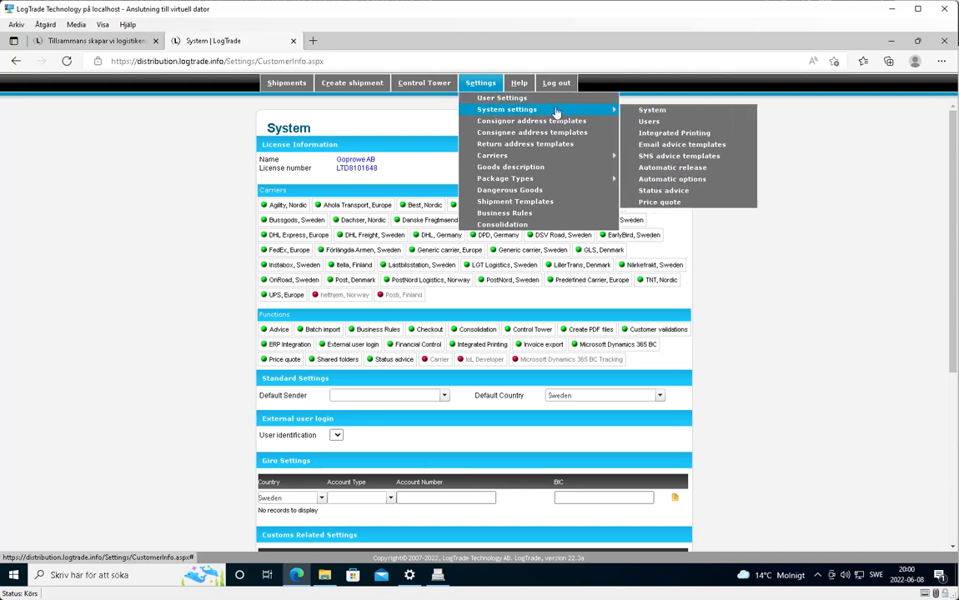
{"action": "left_click", "coordinate": [683, 135]}
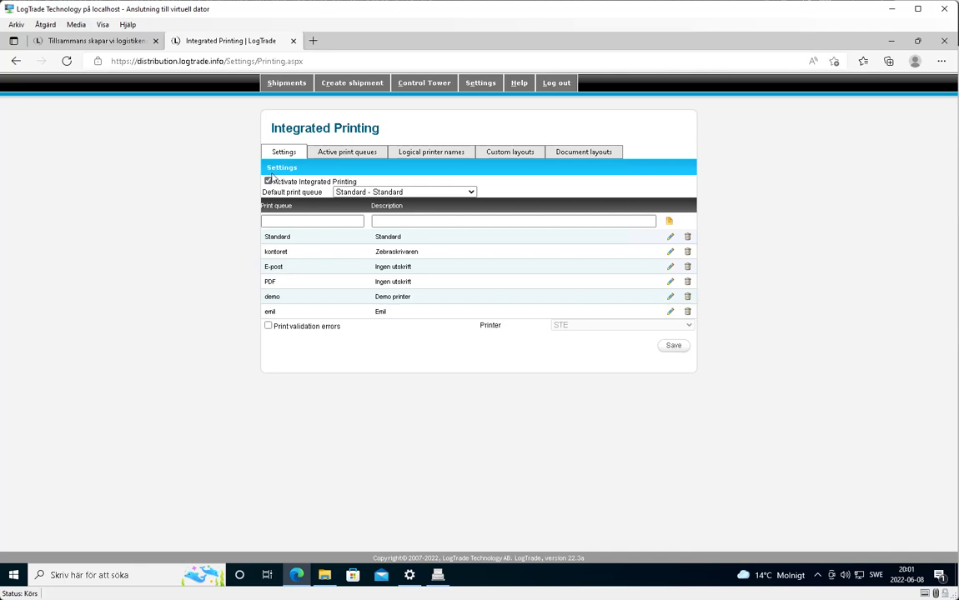
- Leave the Print queue field, minimize VS Code, and return to the host's LogTrade Connect Docs article
{"action": "left_click", "coordinate": [339, 222]}
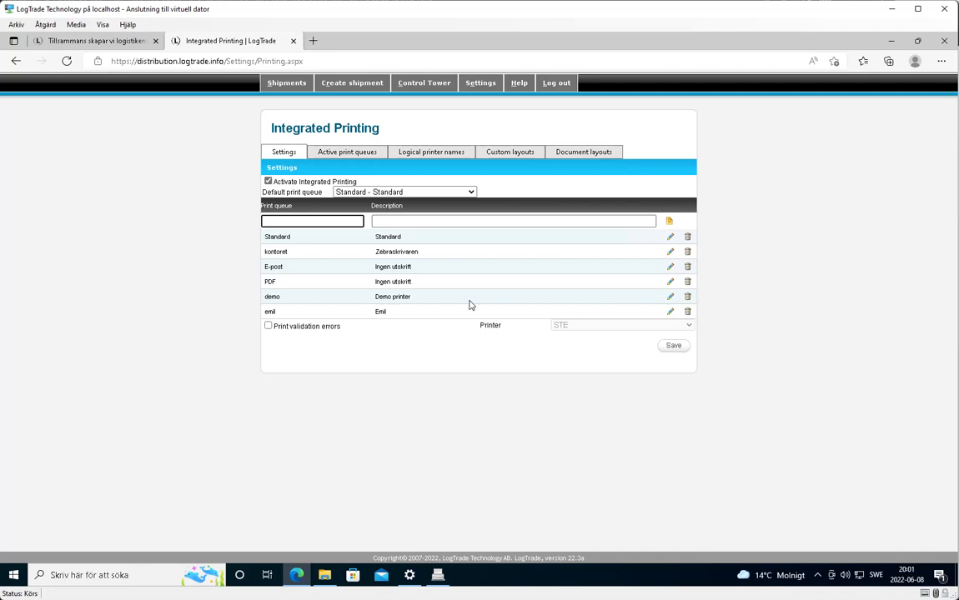
{"action": "key", "text": "alt+Tab"}
{"action": "key", "text": "alt+Tab"}
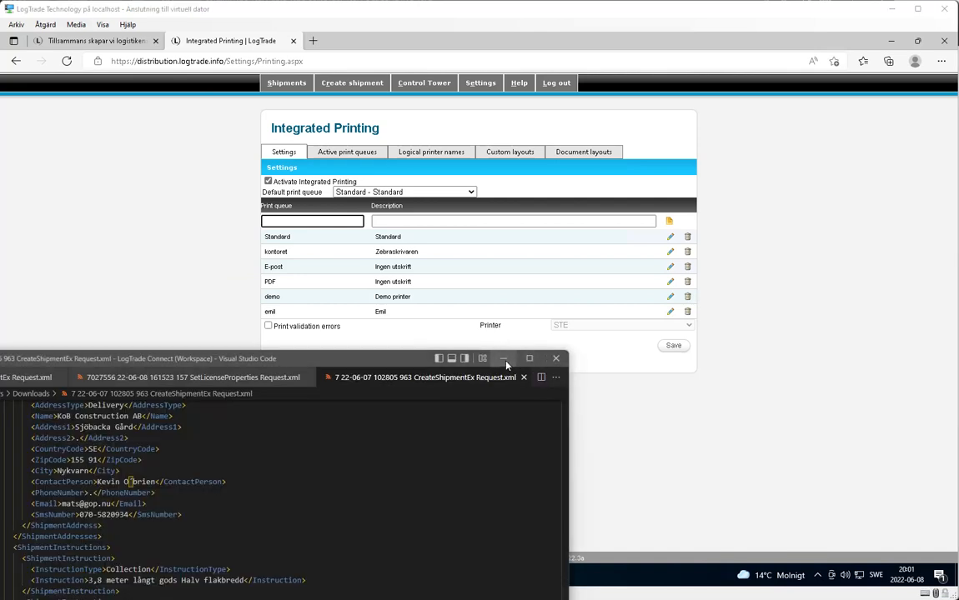
{"action": "left_click", "coordinate": [504, 361]}
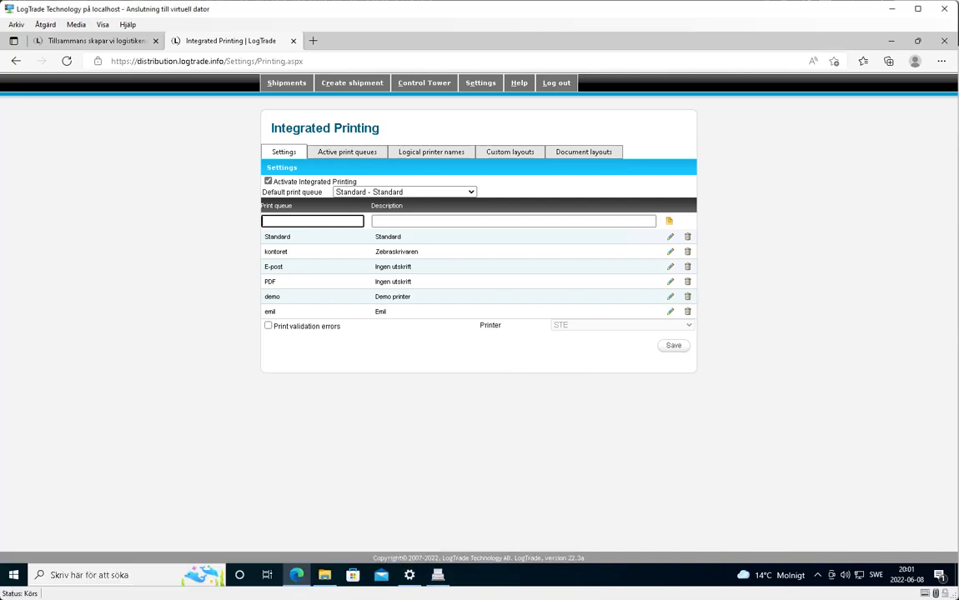
{"action": "key", "text": "alt+Tab"}
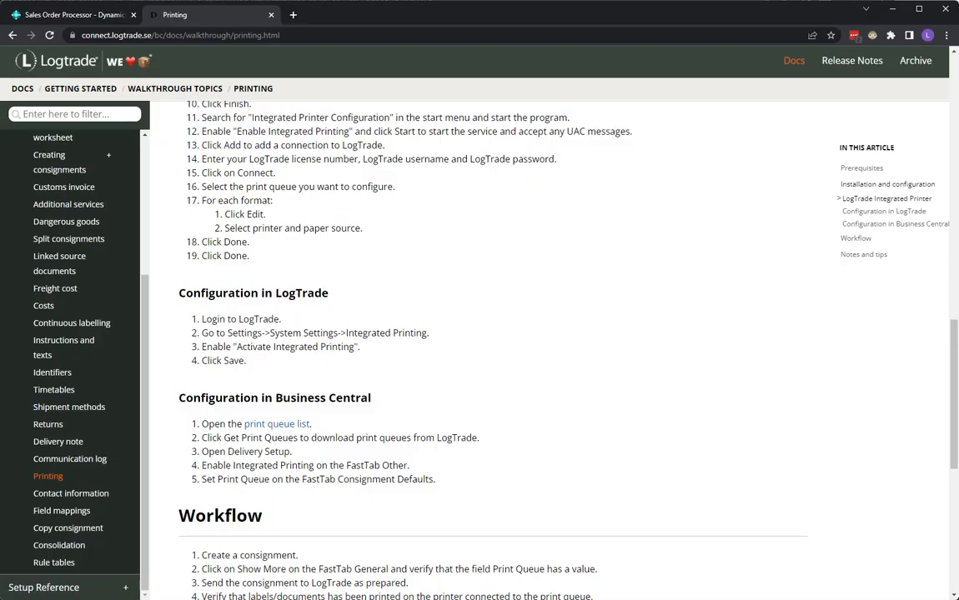
- Search 'print q' in Business Central, open Print Queues, and fetch the latest queues from LogTrade
{"action": "left_click", "coordinate": [94, 15]}
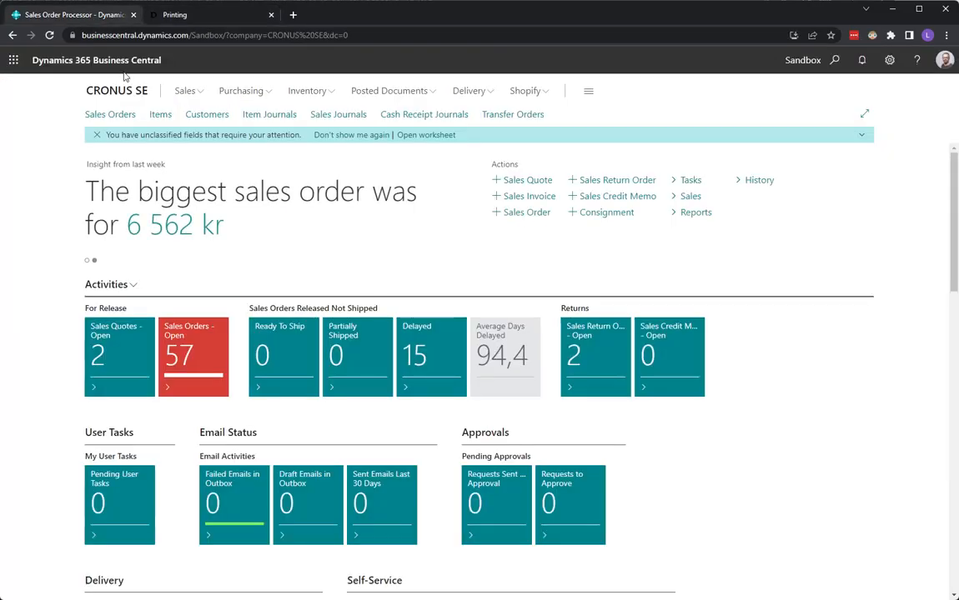
{"action": "left_click", "coordinate": [836, 61]}
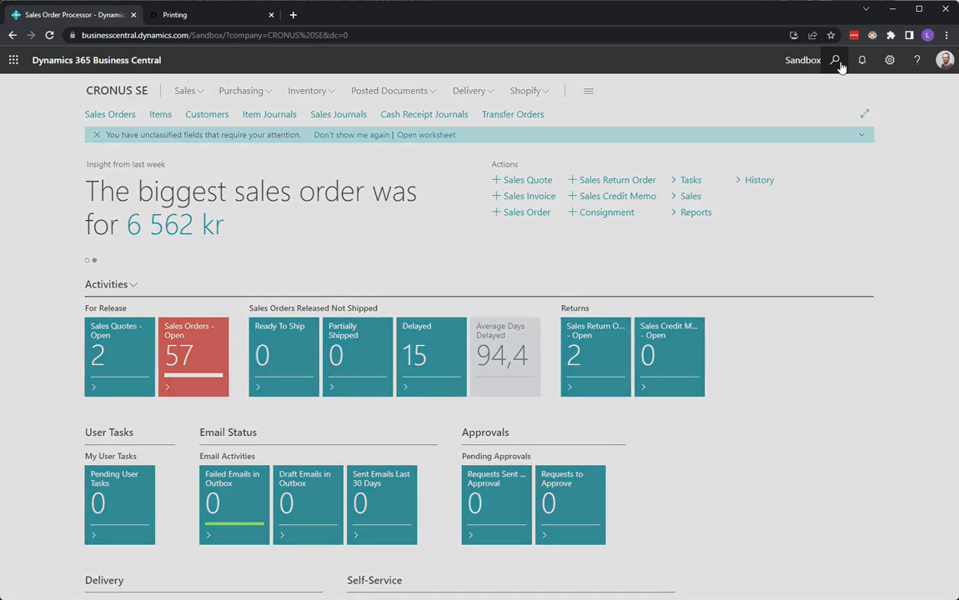
{"action": "type", "text": "print q"}
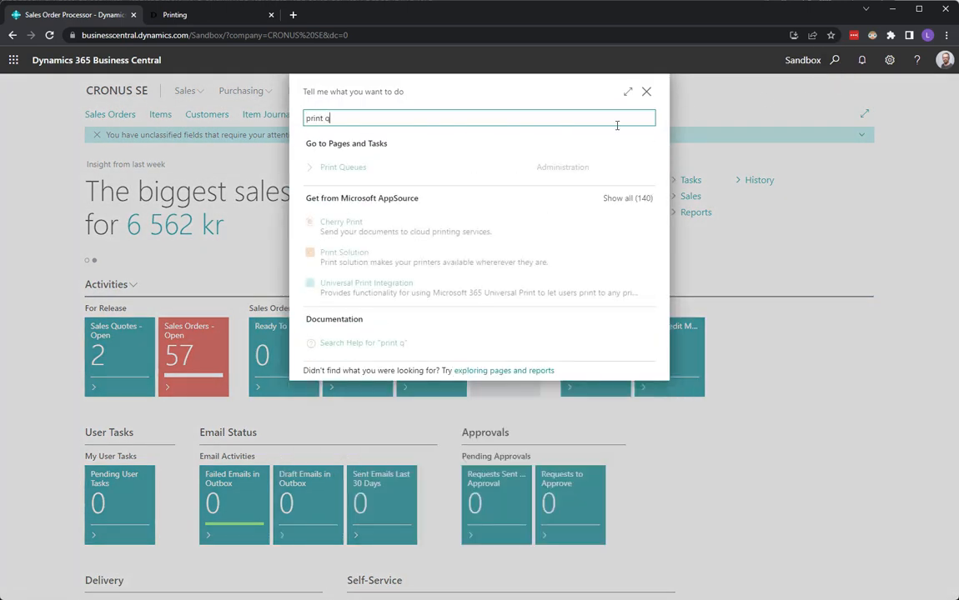
{"action": "left_click", "coordinate": [341, 168]}
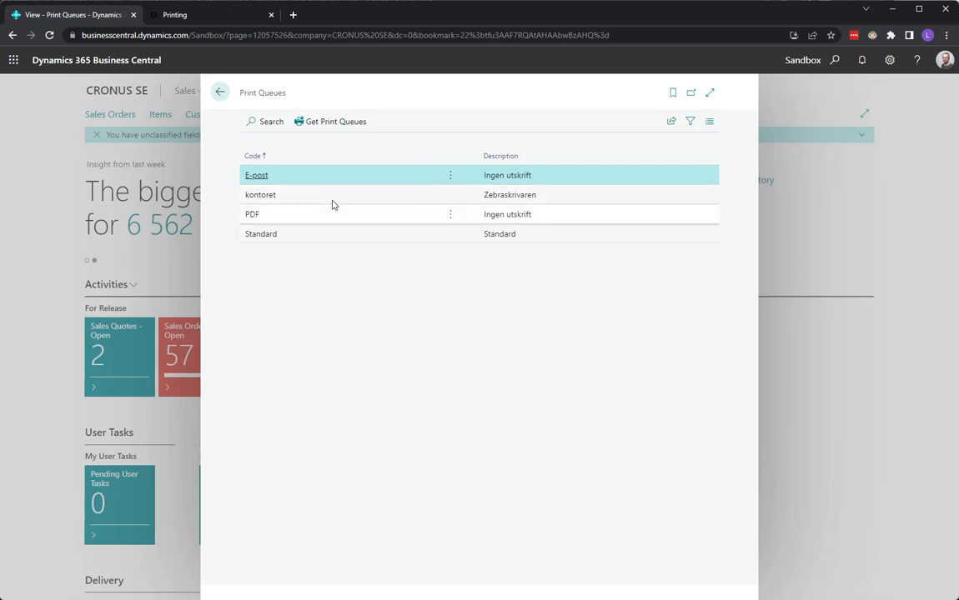
{"action": "left_click", "coordinate": [334, 122]}
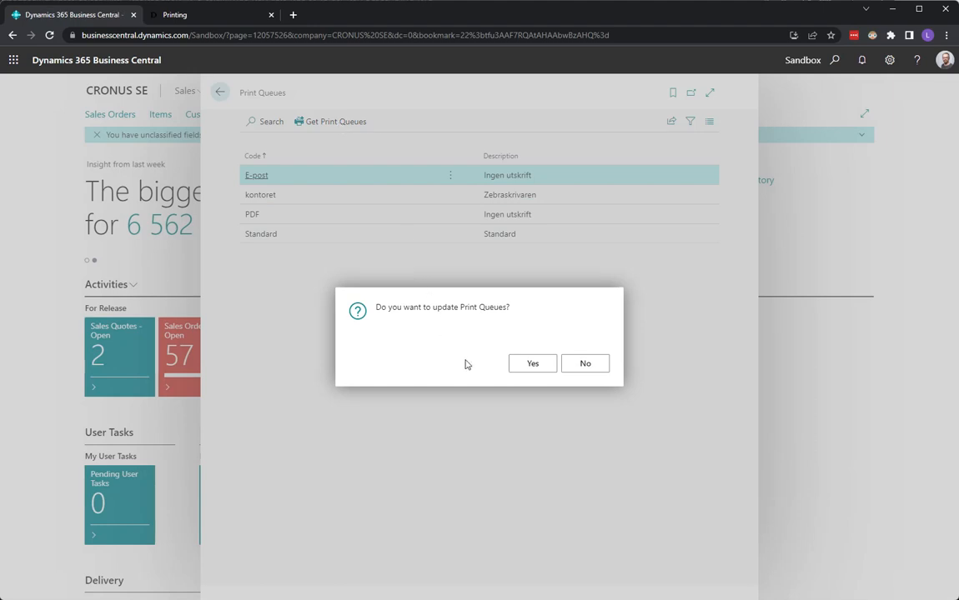
- Fetch the new demo and emil print queues from LogTrade, review them, and leave the Print Queues list
{"action": "left_click", "coordinate": [525, 367]}
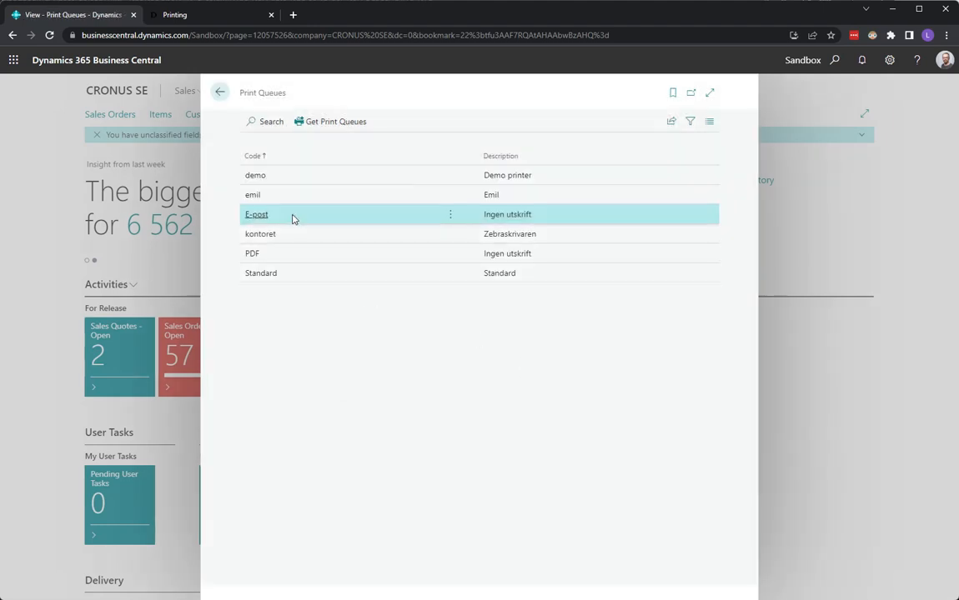
{"action": "left_click", "coordinate": [294, 198]}
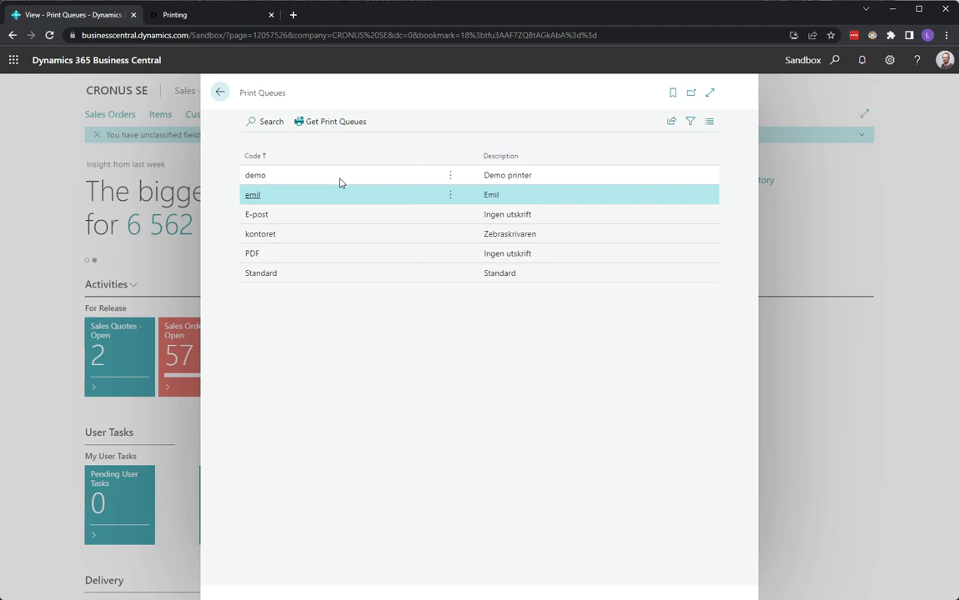
{"action": "left_click", "coordinate": [220, 93]}
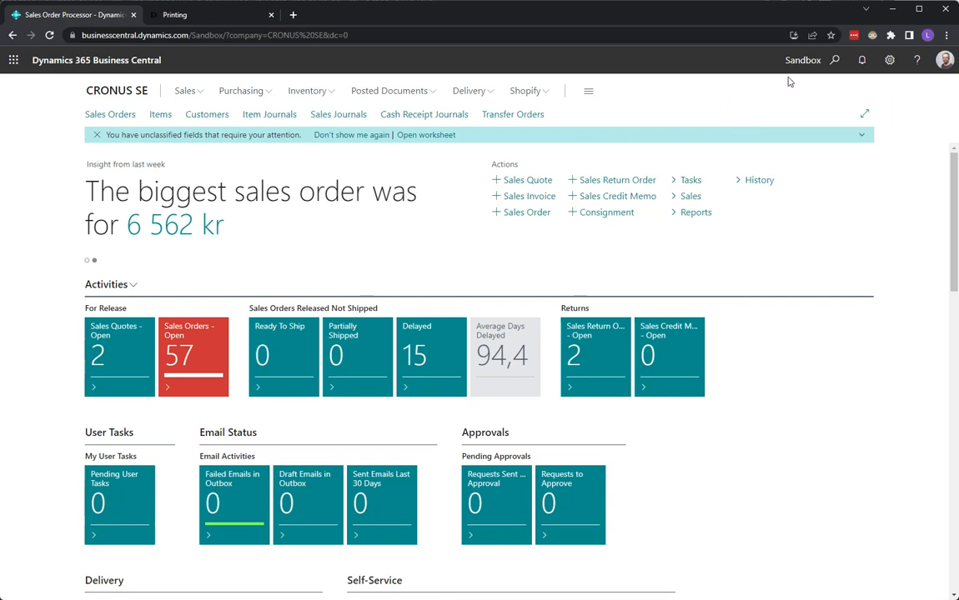
- Check Delivery Setup's Print Queue options, keep PDF as the default, and search for another page
{"action": "left_click", "coordinate": [835, 61]}
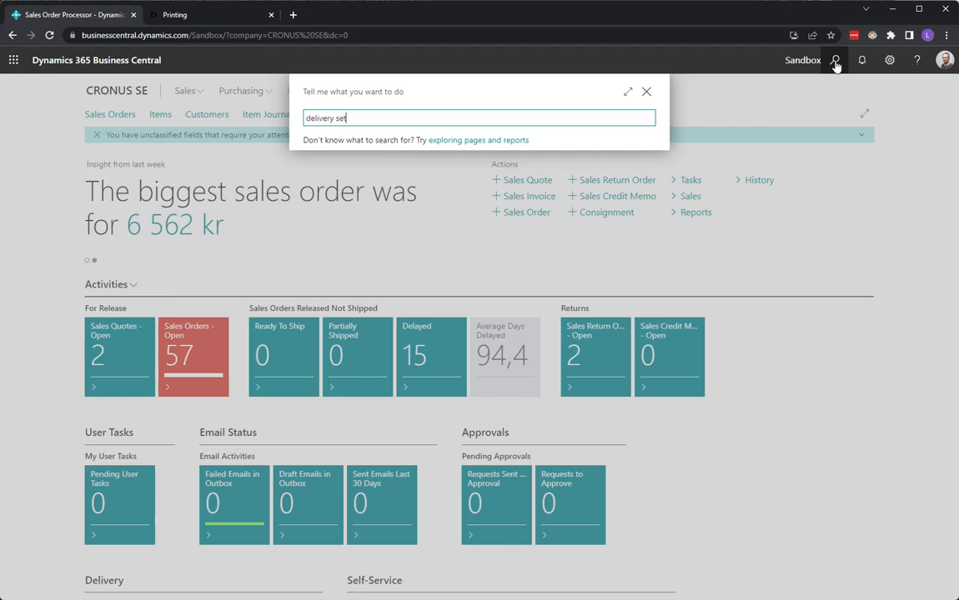
{"action": "left_click", "coordinate": [379, 156]}
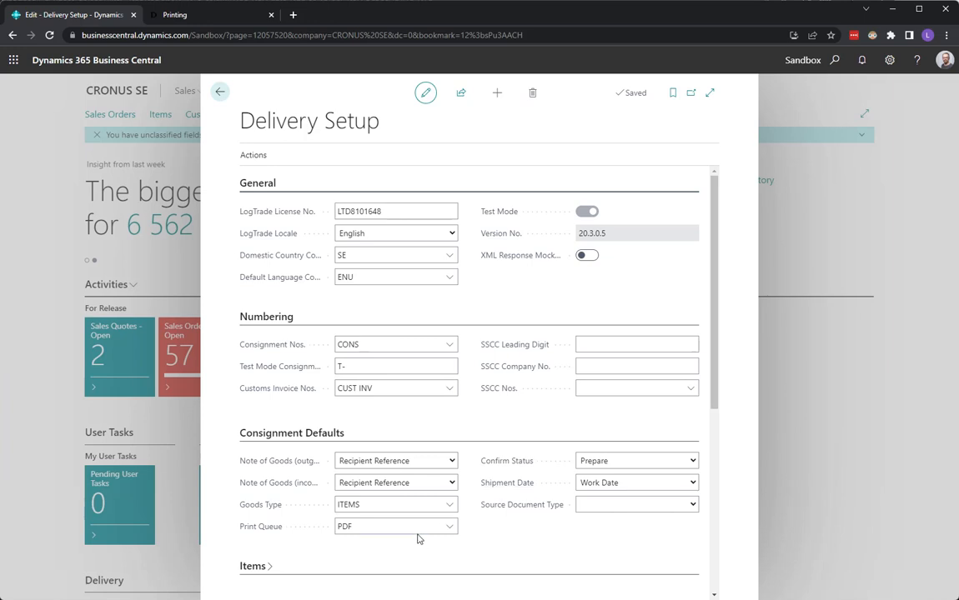
{"action": "left_click", "coordinate": [449, 527]}
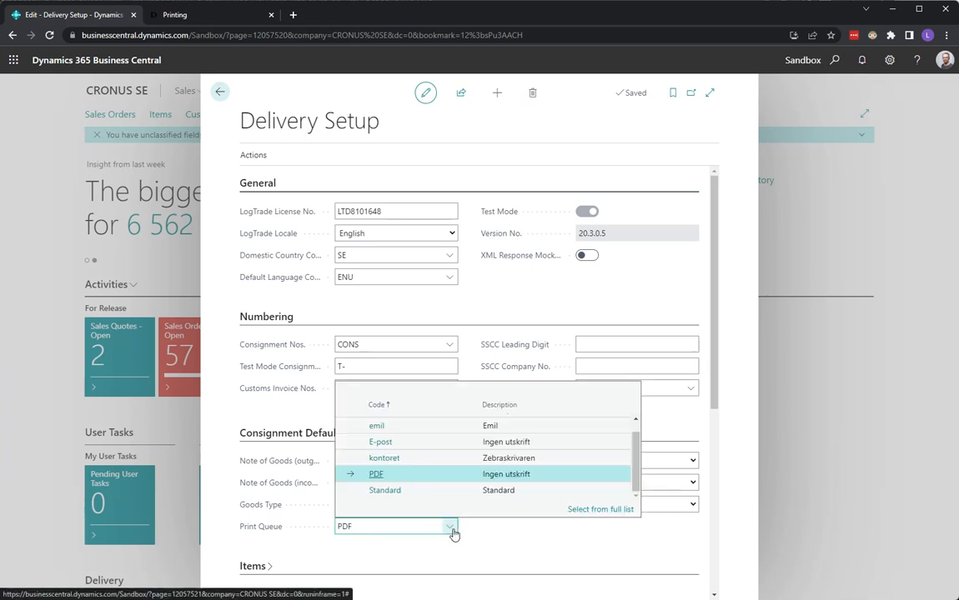
{"action": "left_click", "coordinate": [453, 531]}
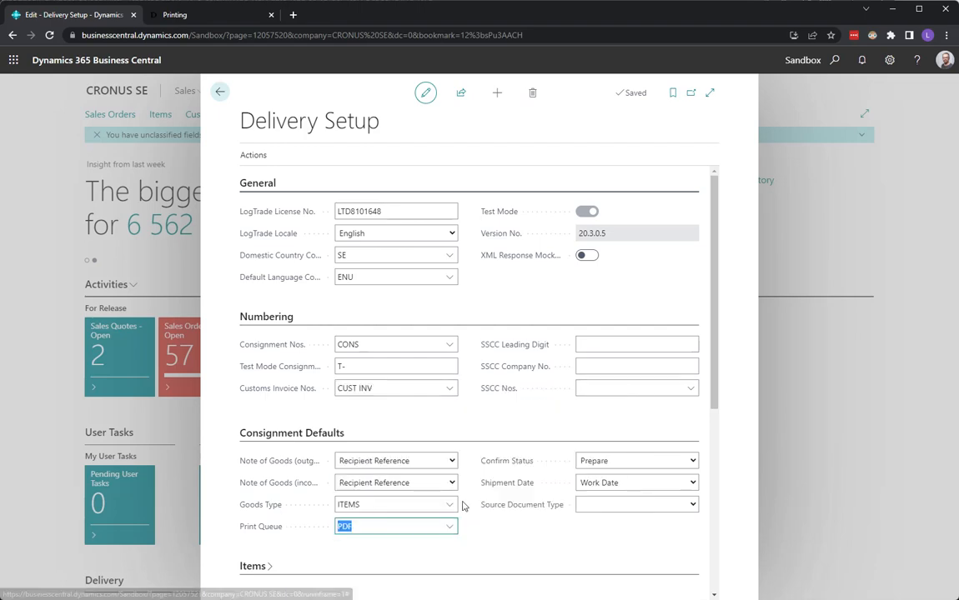
{"action": "left_click", "coordinate": [763, 125]}
{"action": "left_click", "coordinate": [834, 62]}
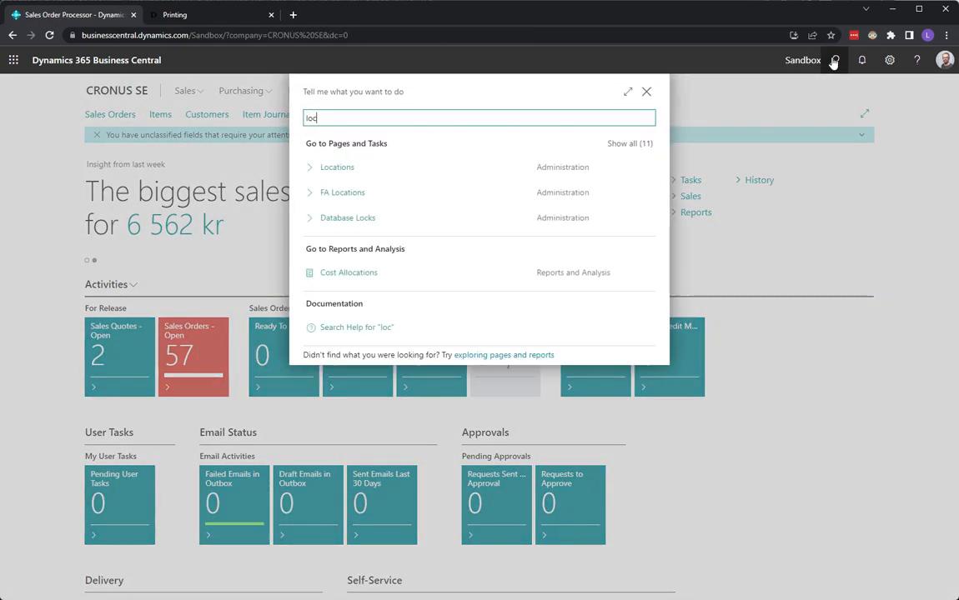
- Confirm none of the seven Locations has a print queue, then return home and search again
{"action": "left_click", "coordinate": [328, 169]}
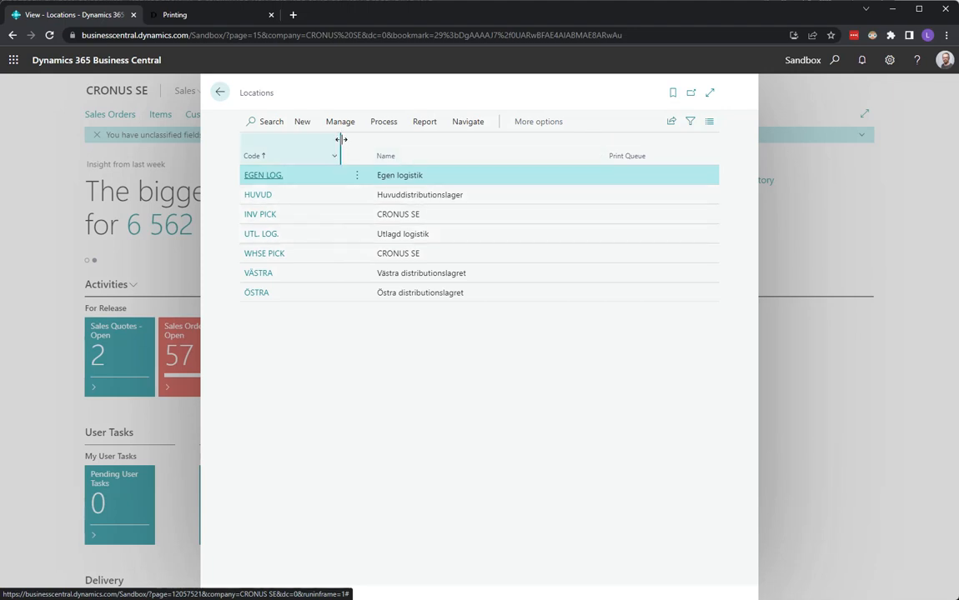
{"action": "left_click", "coordinate": [221, 93]}
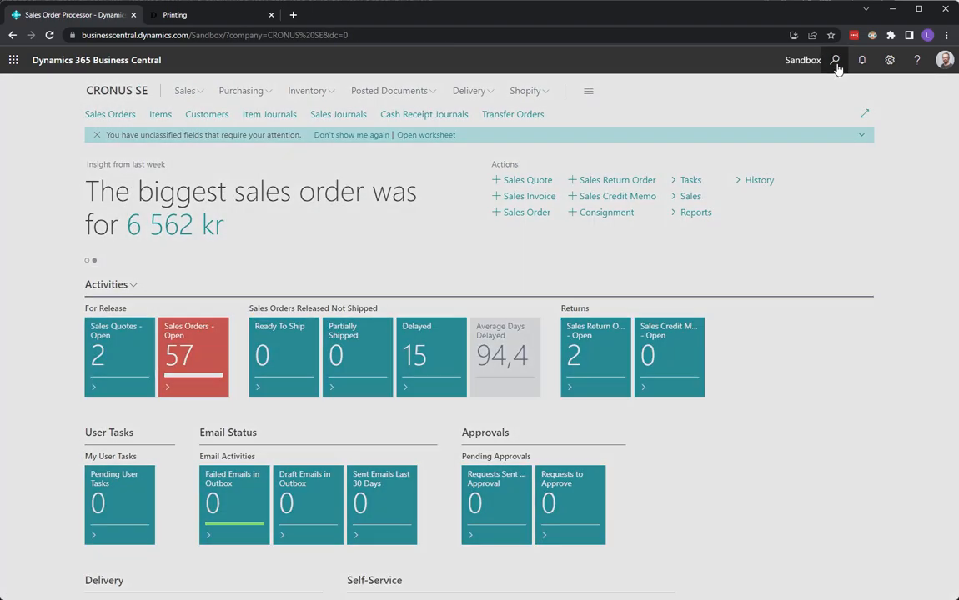
{"action": "left_click", "coordinate": [835, 62]}
- Search 'logtr', open LogTrade Users full width, and view the default user's print queue options unchanged
{"action": "type", "text": "logtr"}
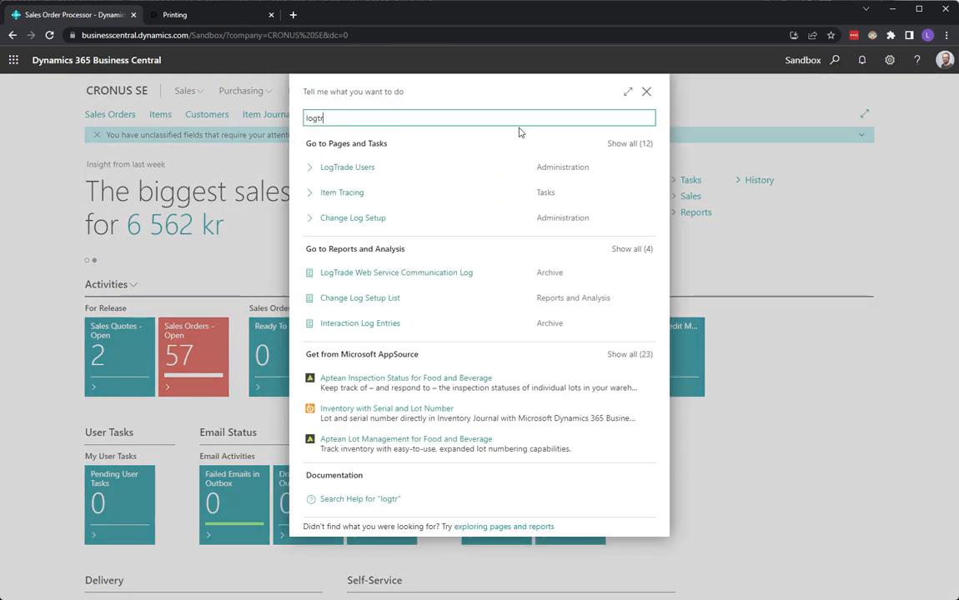
{"action": "left_click", "coordinate": [359, 169]}
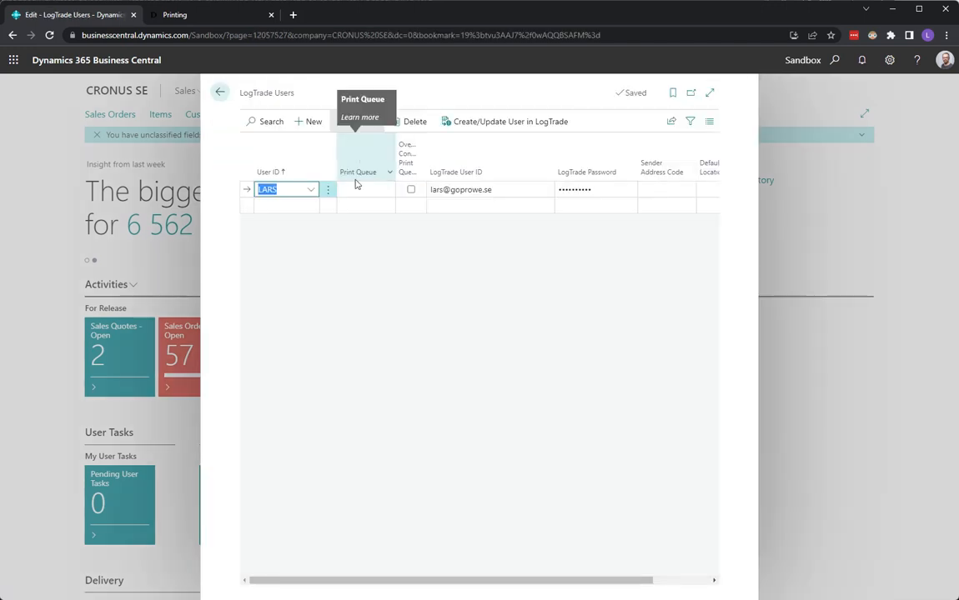
{"action": "left_click", "coordinate": [709, 98]}
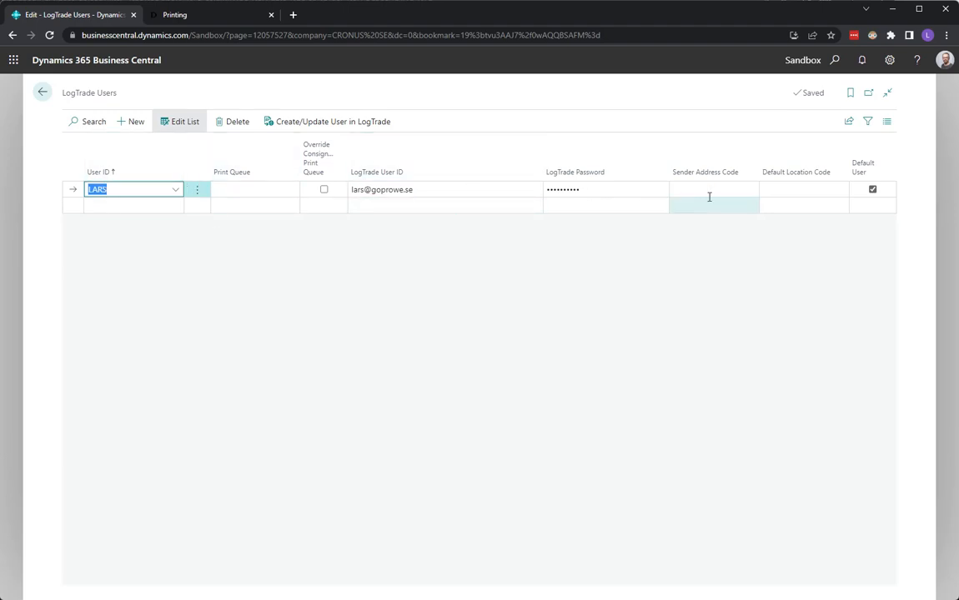
{"action": "left_click", "coordinate": [246, 193]}
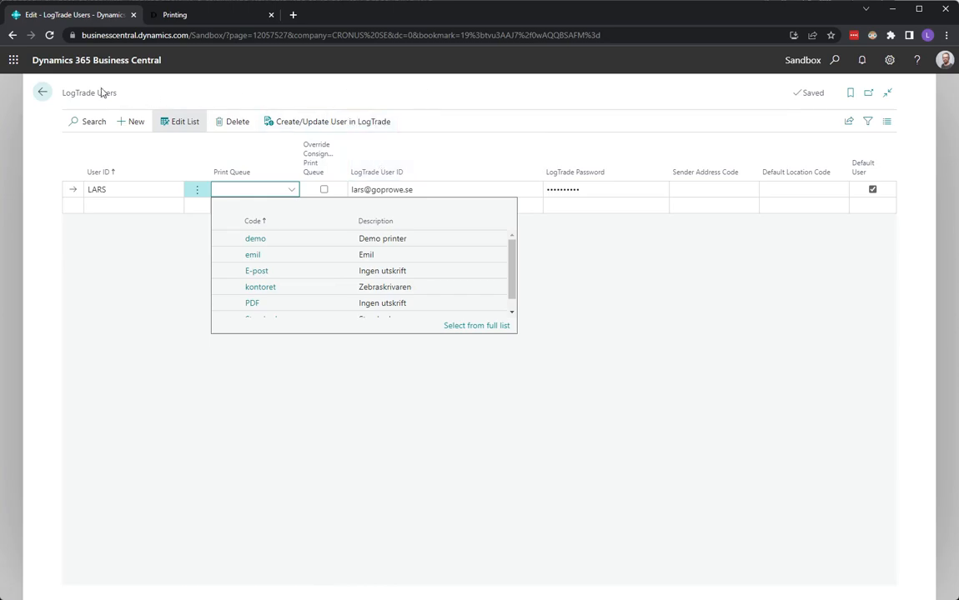
{"action": "left_click", "coordinate": [43, 94]}
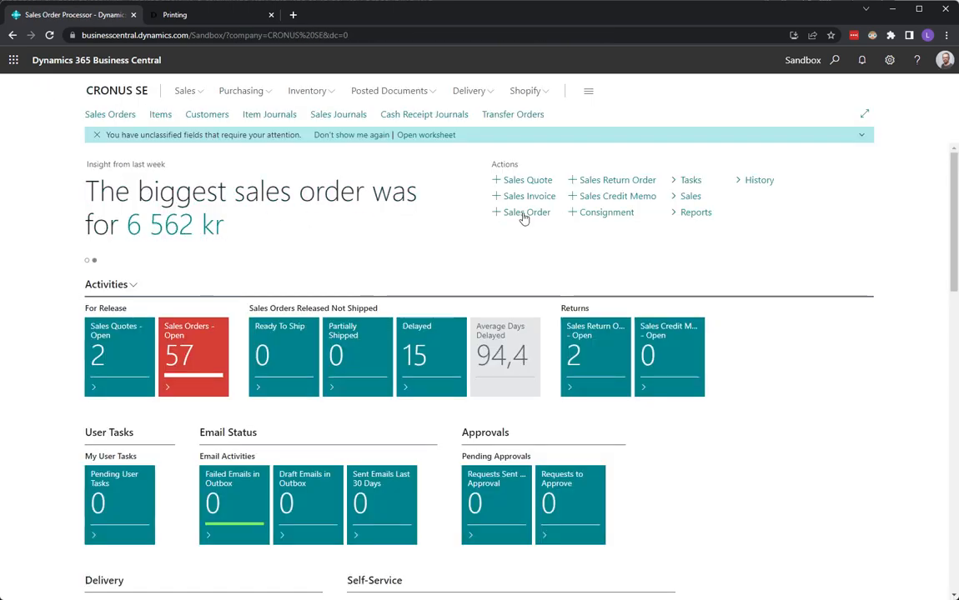
- Start new consignment T-C1300133, show all General fields, and set Source Type to Customer
{"action": "left_click", "coordinate": [592, 215]}
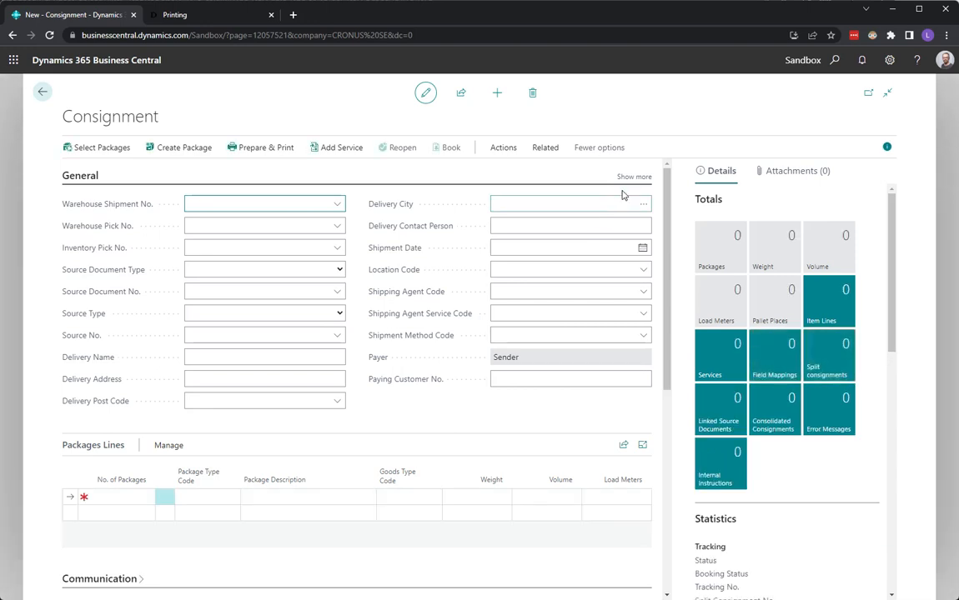
{"action": "left_click", "coordinate": [636, 177]}
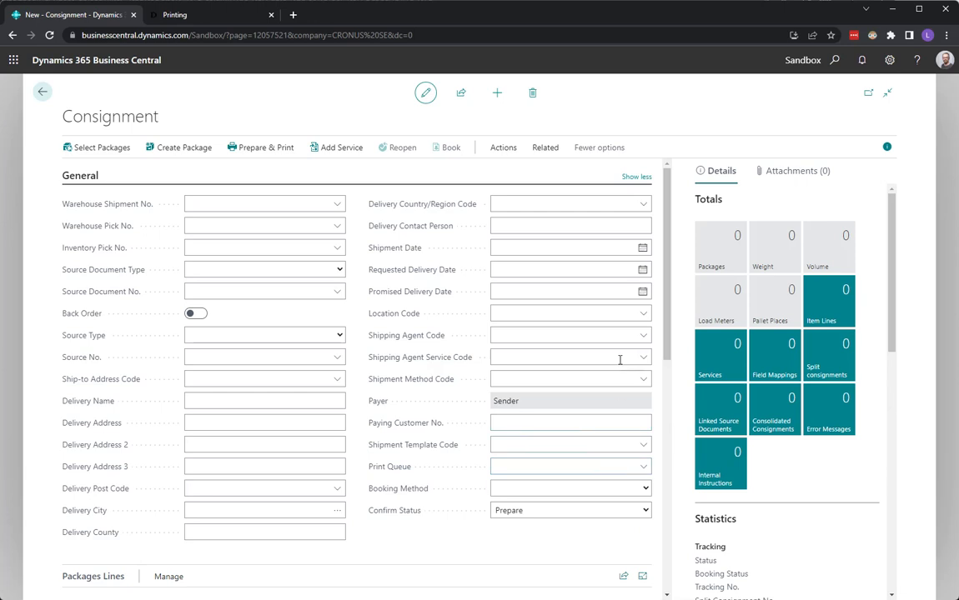
{"action": "left_click", "coordinate": [223, 336]}
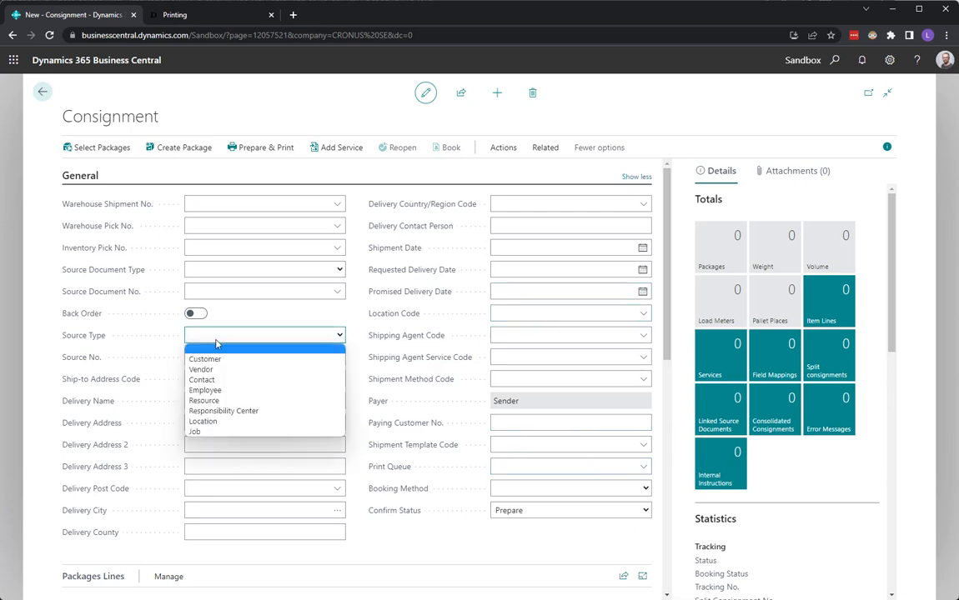
{"action": "left_click", "coordinate": [214, 358]}
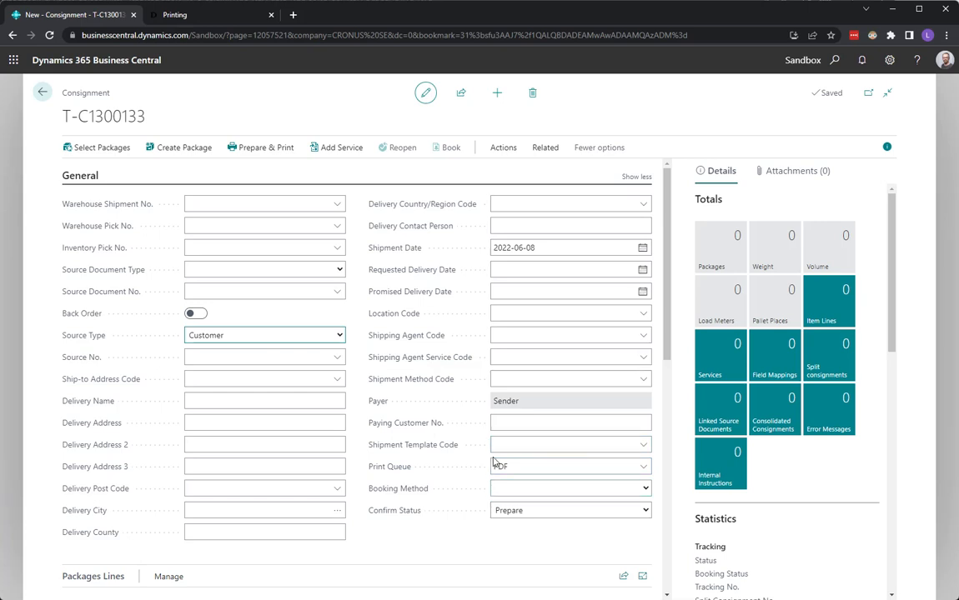
- Set the consignment's Print Queue to Standard, leaving the shipment template unchosen
{"action": "left_click", "coordinate": [641, 468]}
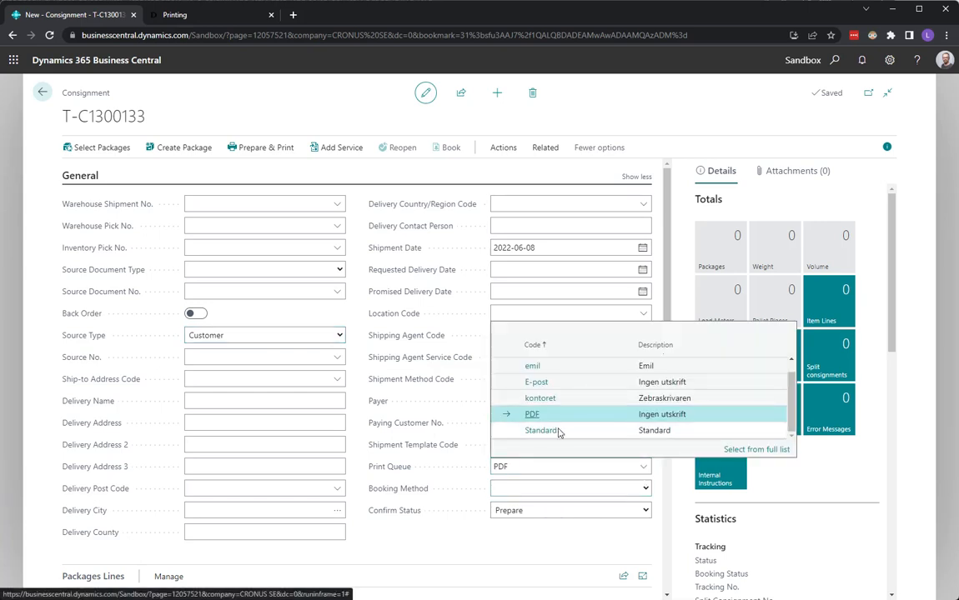
{"action": "left_click", "coordinate": [544, 432]}
{"action": "left_click", "coordinate": [533, 447]}
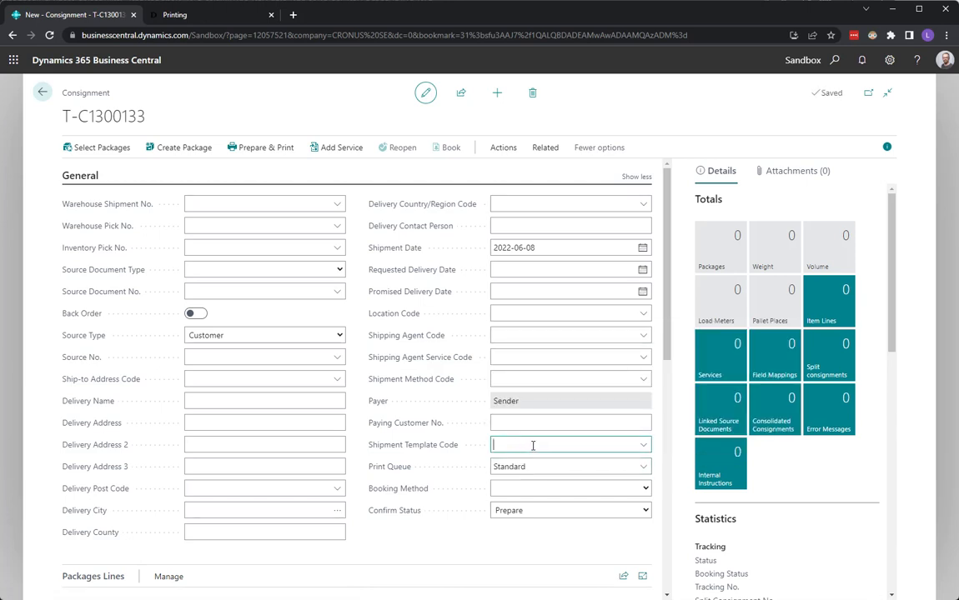
{"action": "left_click", "coordinate": [393, 547]}
{"action": "left_click", "coordinate": [569, 487]}
- Switch the print queue back to PDF and set customer 10000 (Adatum Corporation)
{"action": "left_click", "coordinate": [647, 473]}
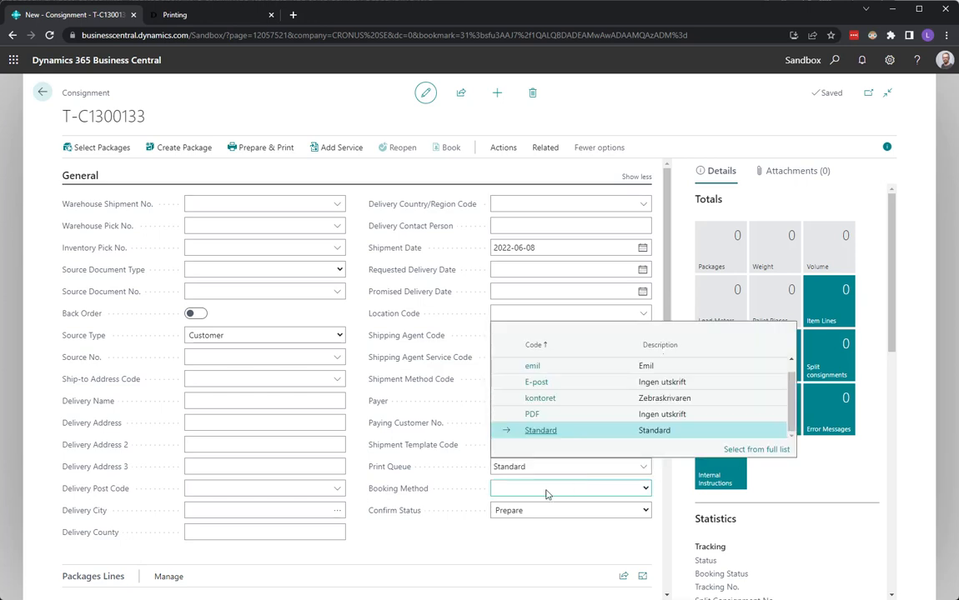
{"action": "left_click", "coordinate": [507, 416]}
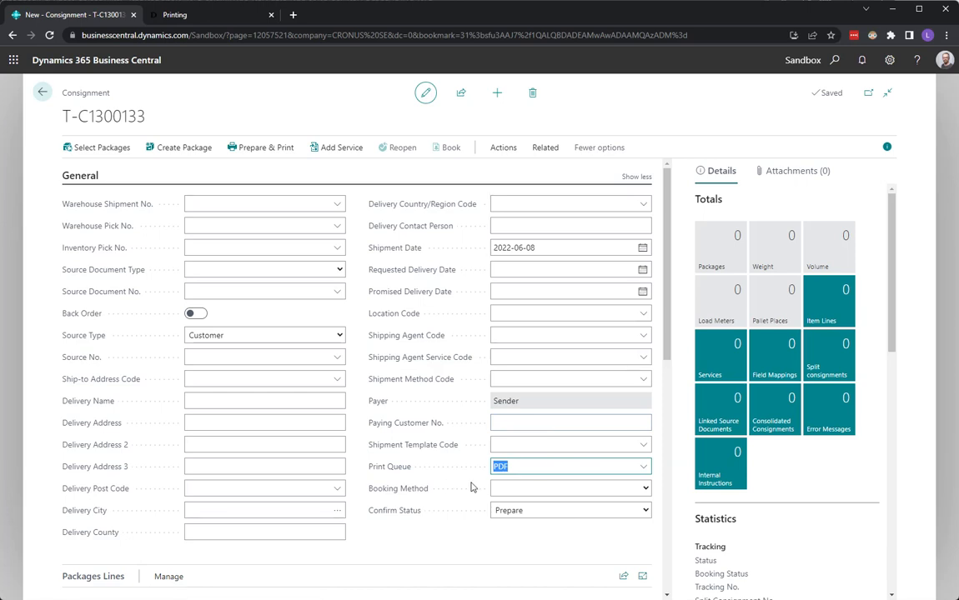
{"action": "left_click", "coordinate": [219, 358]}
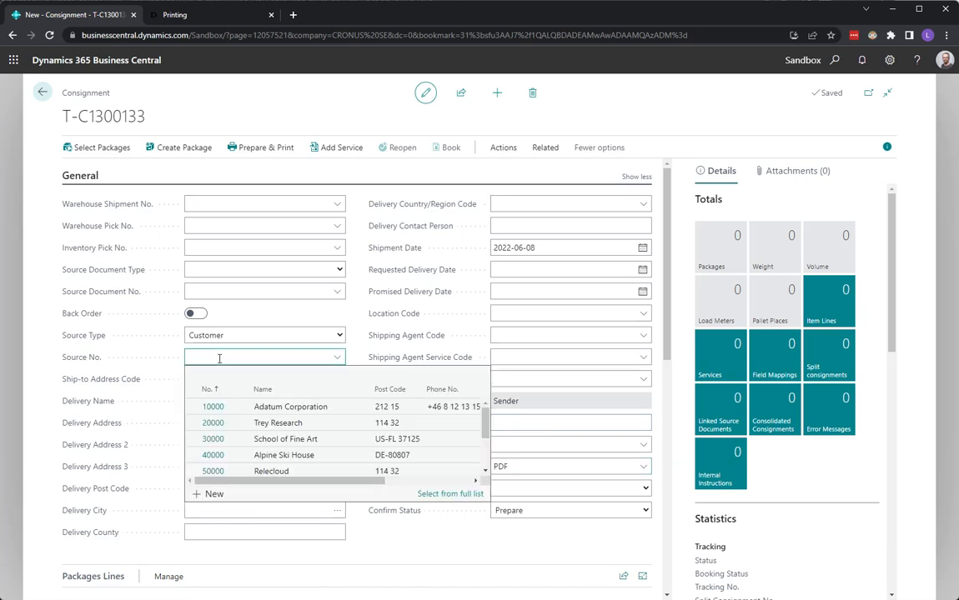
{"action": "type", "text": "10000"}
{"action": "key", "text": "Tab"}
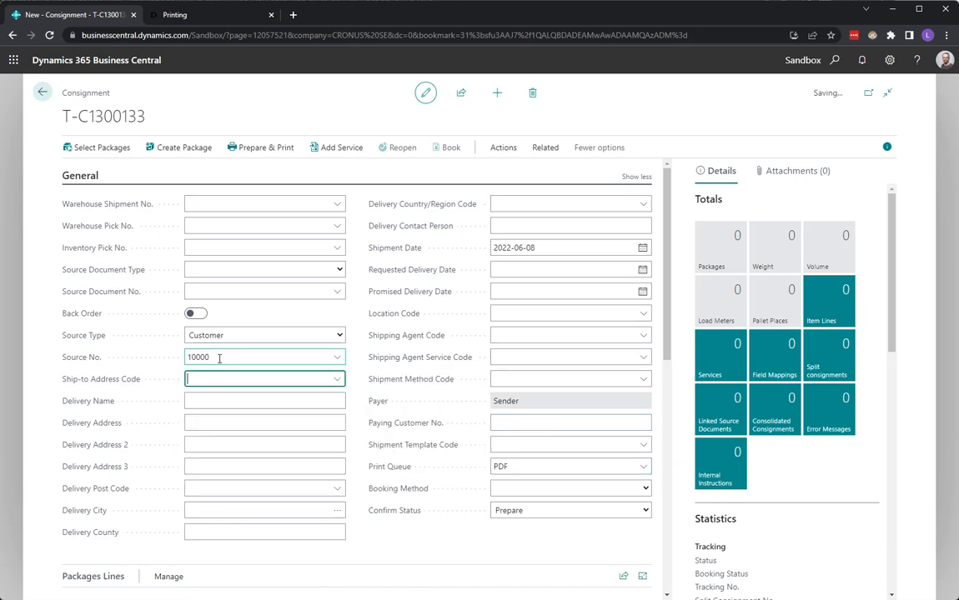
- Enter package weight 2 and prepare the consignment so its status reads Prepared
{"action": "scroll", "coordinate": [254, 386], "scroll_direction": "down", "scroll_amount": 3}
{"action": "left_click", "coordinate": [461, 338]}
{"action": "type", "text": "2"}
{"action": "scroll", "coordinate": [461, 341], "scroll_direction": "up", "scroll_amount": 4}
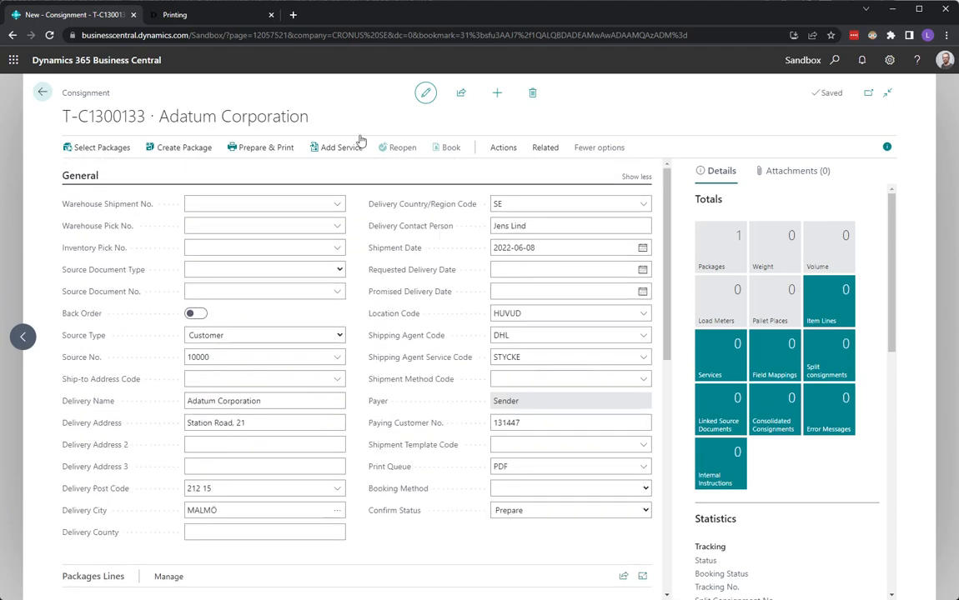
{"action": "left_click", "coordinate": [264, 149]}
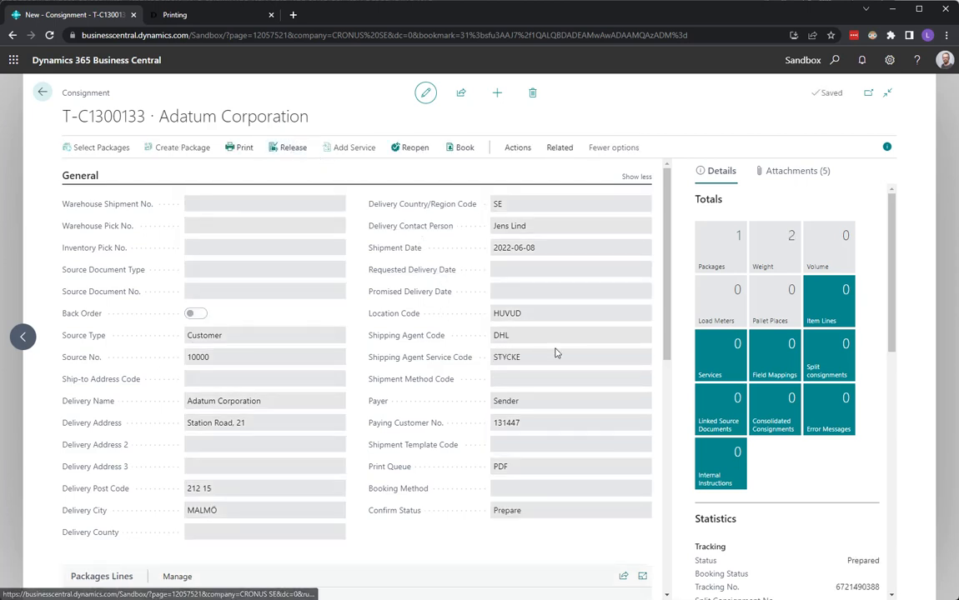
- Open the DHL STYCKE test label PDF from the consignment's links in Foxit, inspect it, and close it
{"action": "left_click", "coordinate": [798, 172]}
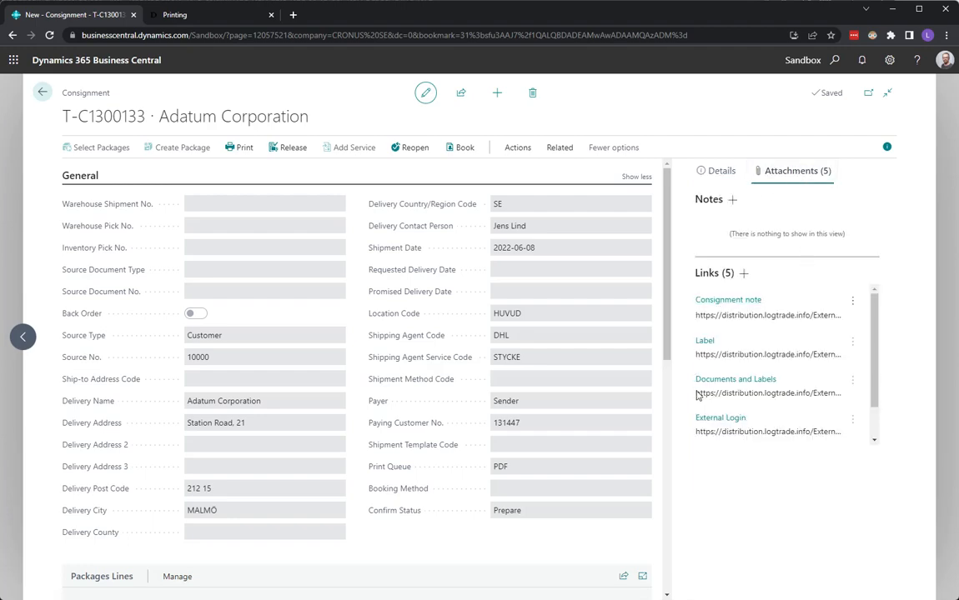
{"action": "left_click", "coordinate": [707, 344]}
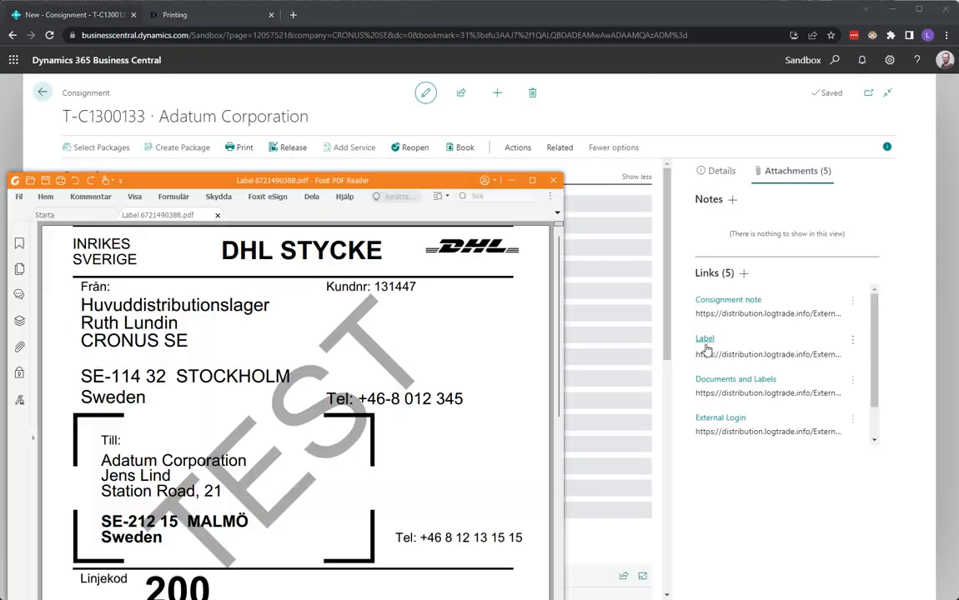
{"action": "left_click_drag", "start_coordinate": [332, 181], "coordinate": [364, 87]}
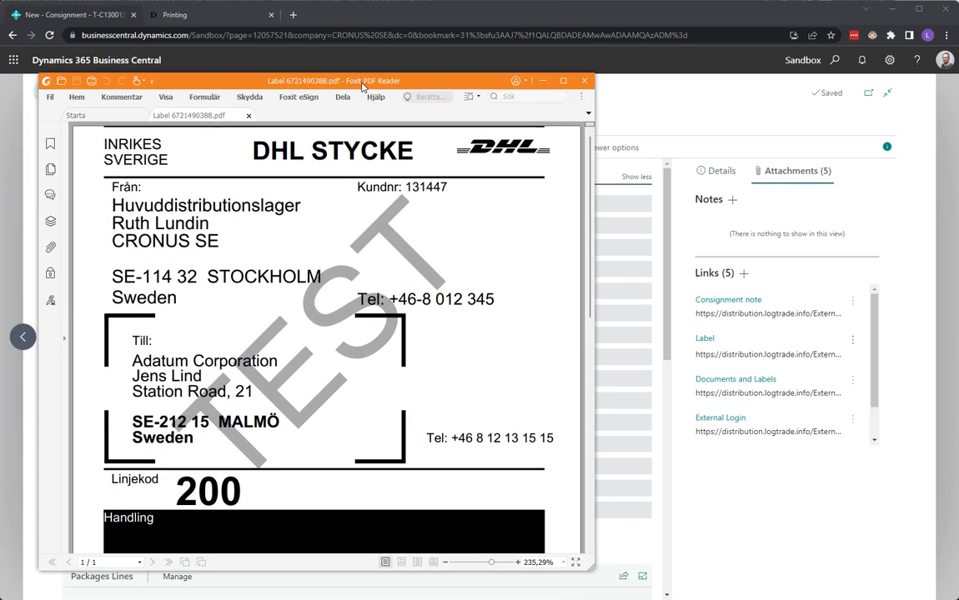
{"action": "left_click", "coordinate": [586, 82]}
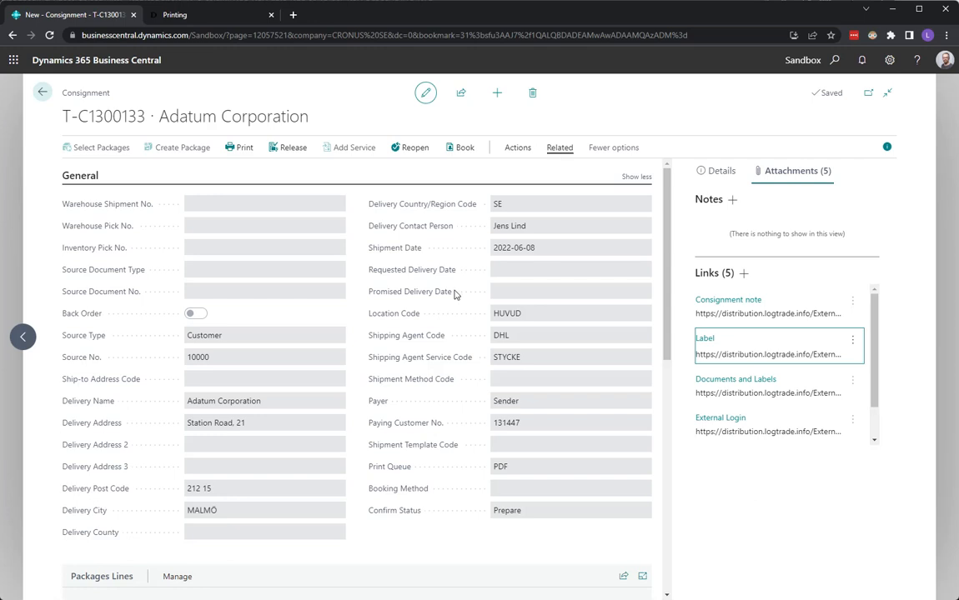
- Launch Integrated Printer and open the Standard queue's printer settings, selecting the STD and STE mappings
{"action": "key", "text": "super"}
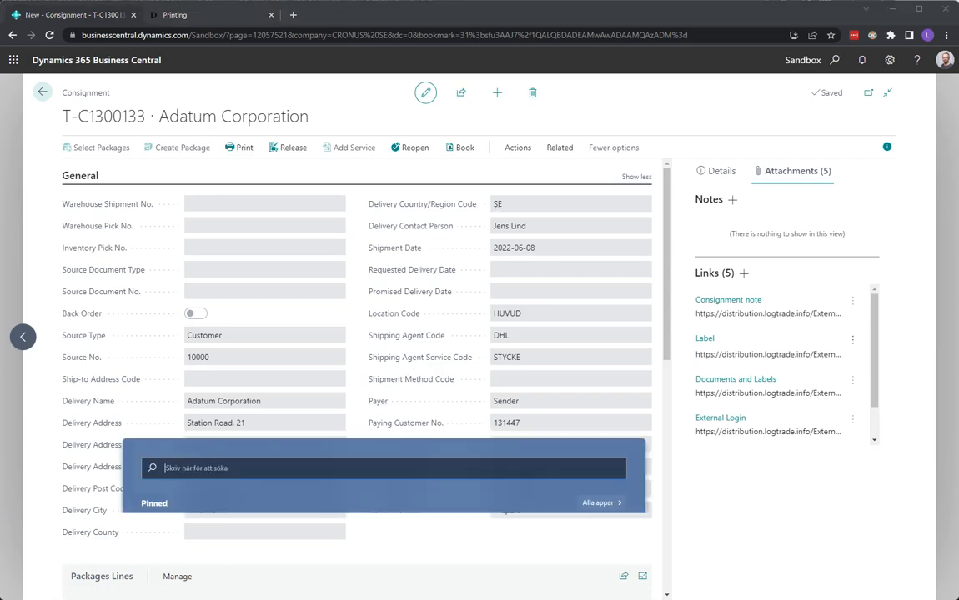
{"action": "type", "text": "inte"}
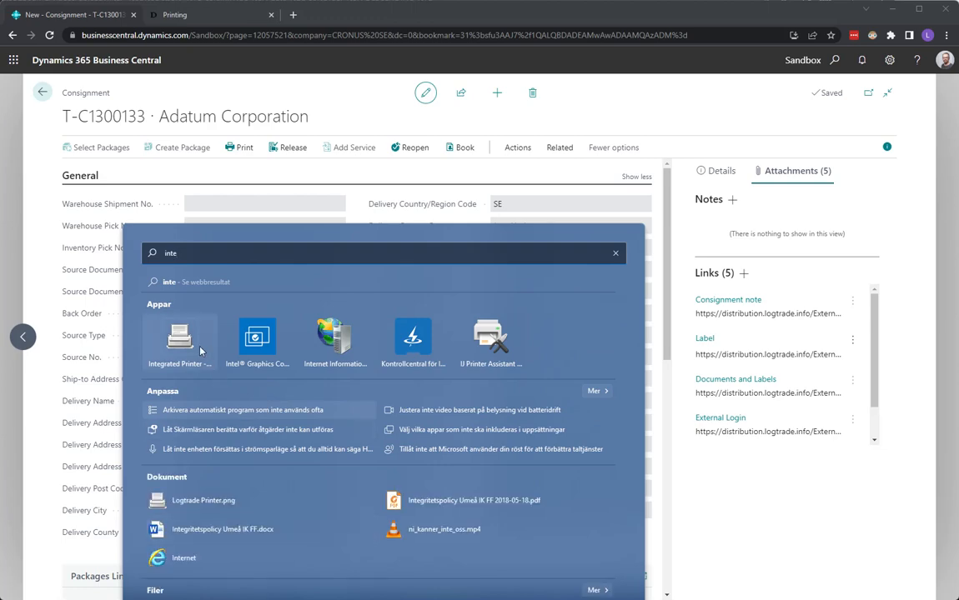
{"action": "left_click", "coordinate": [200, 351]}
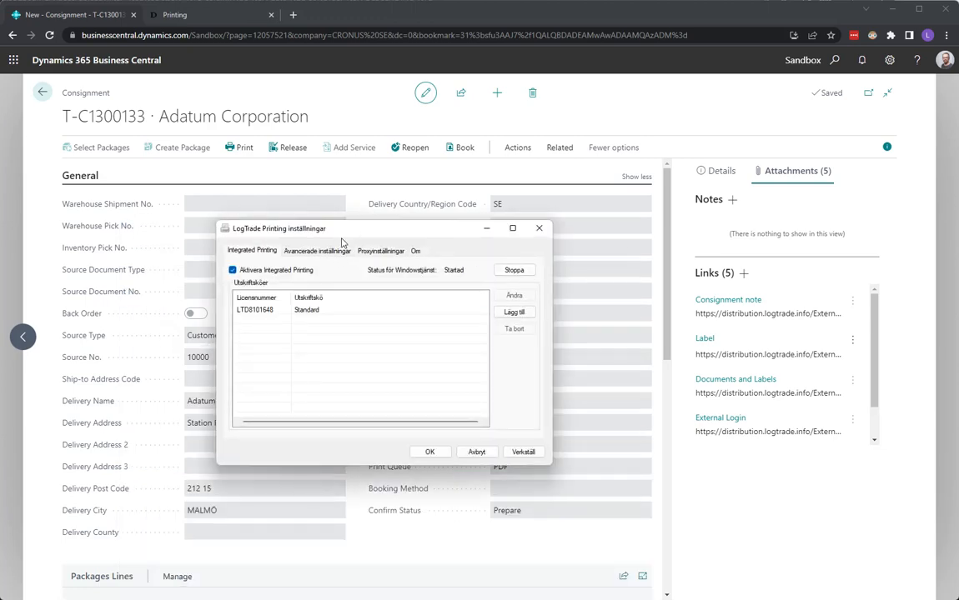
{"action": "left_click", "coordinate": [313, 313]}
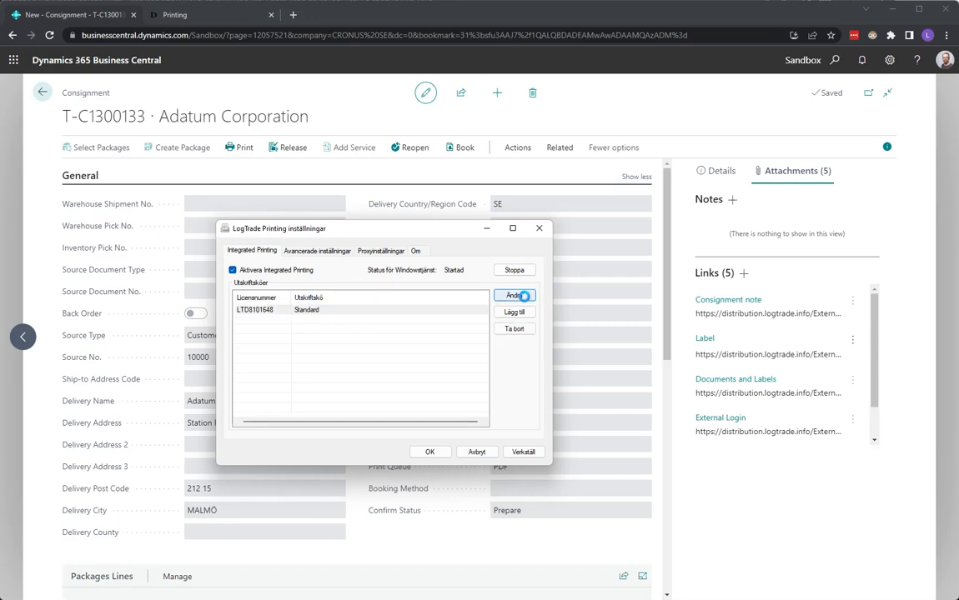
{"action": "left_click", "coordinate": [516, 296]}
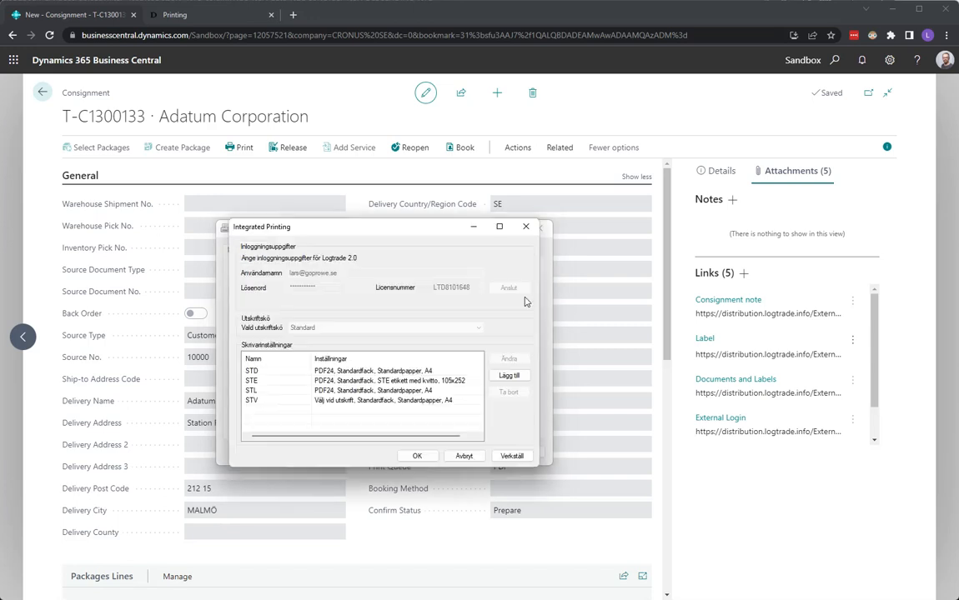
{"action": "left_click", "coordinate": [338, 372]}
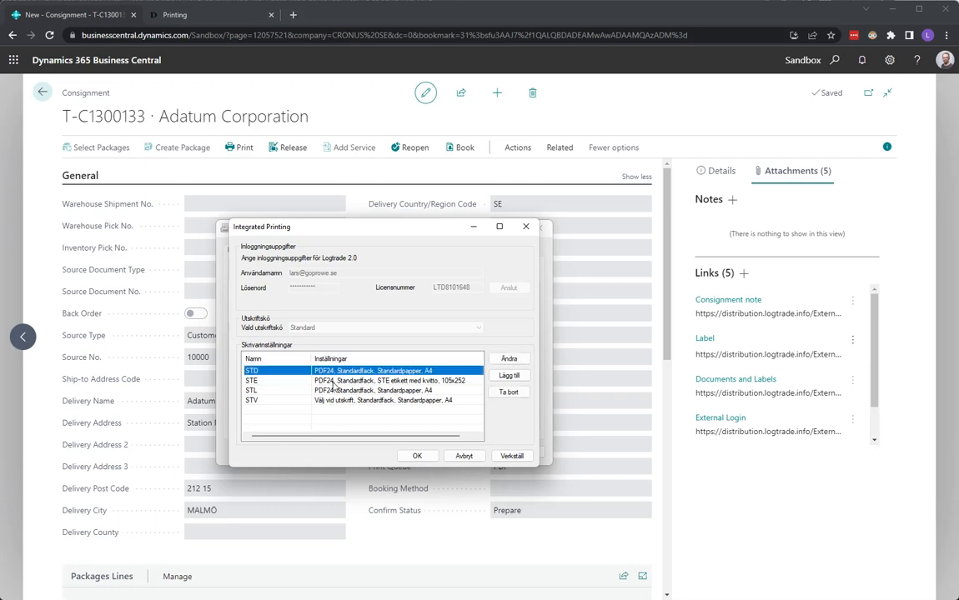
{"action": "left_click", "coordinate": [332, 382]}
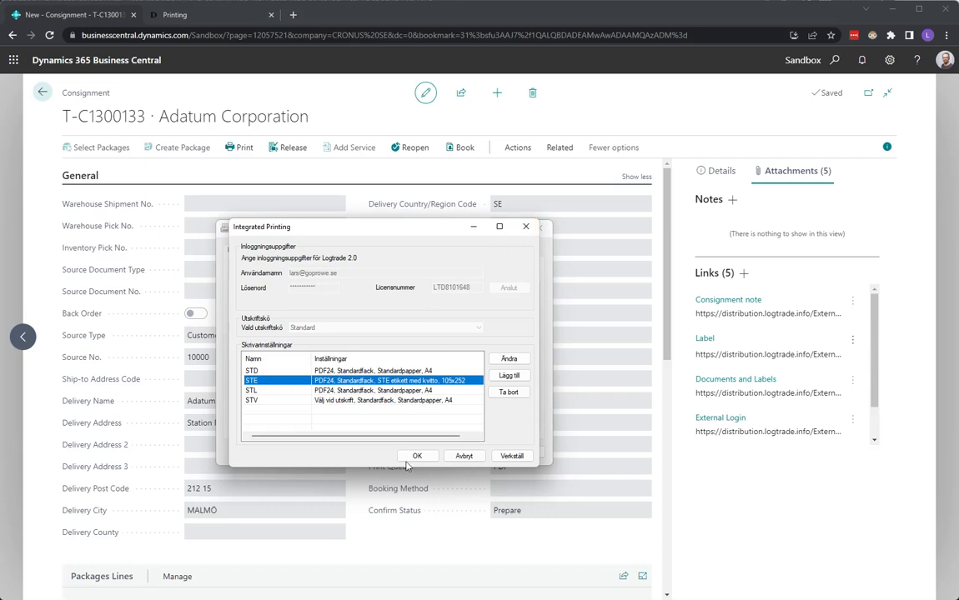
- Open PDF24 Toolbox's PDF Printer settings and check auto-save to C:\temp and its file name pattern
{"action": "key", "text": "super"}
{"action": "type", "text": "pdf24"}
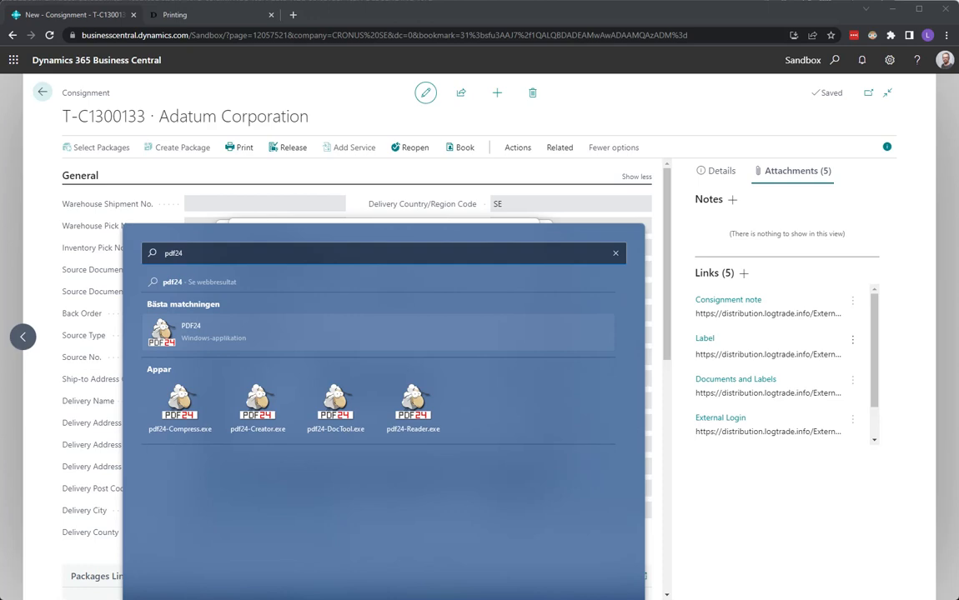
{"action": "key", "text": "Return"}
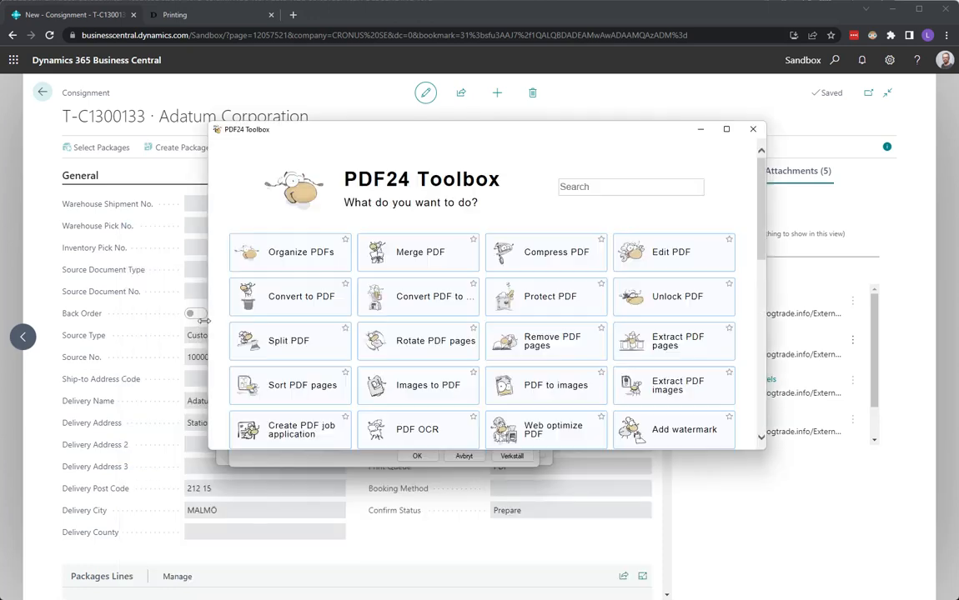
{"action": "left_click_drag", "start_coordinate": [761, 253], "coordinate": [774, 388]}
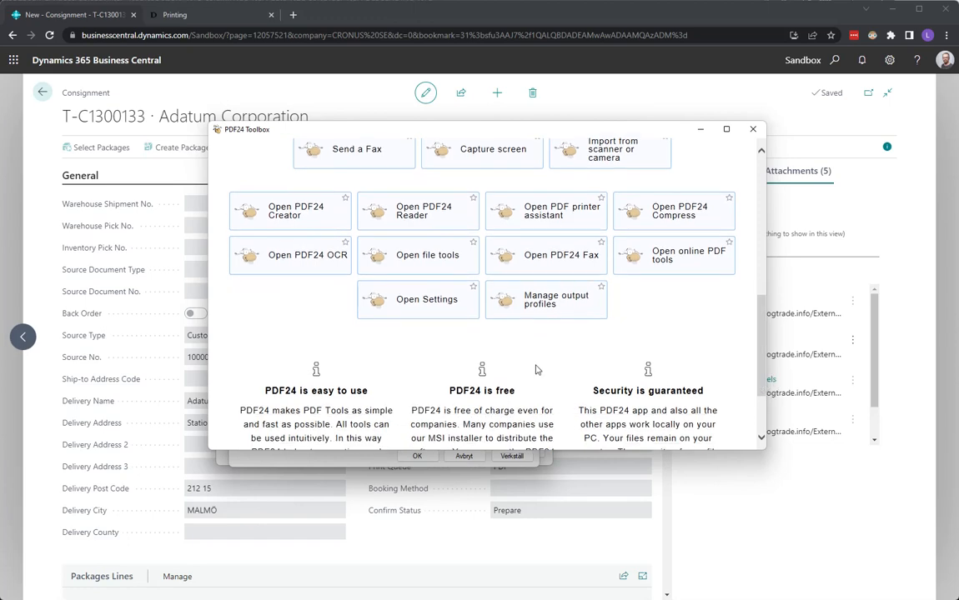
{"action": "left_click", "coordinate": [446, 302]}
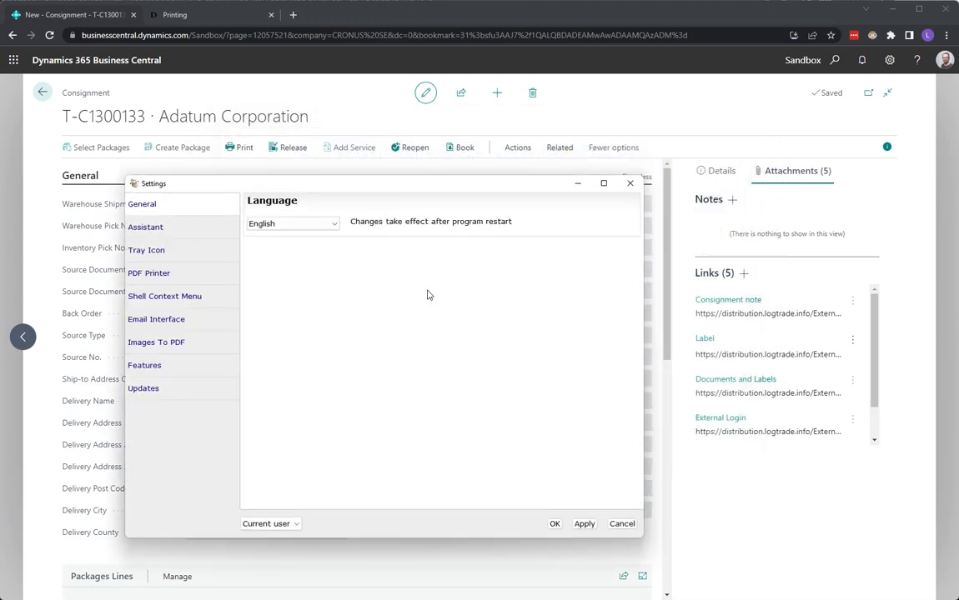
{"action": "left_click", "coordinate": [140, 276]}
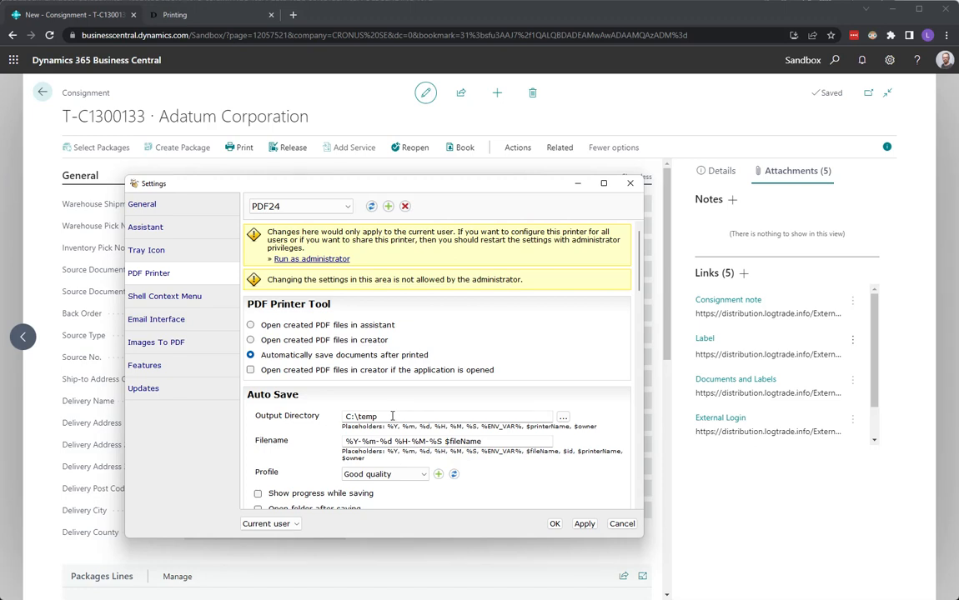
{"action": "left_click_drag", "start_coordinate": [390, 416], "coordinate": [344, 416]}
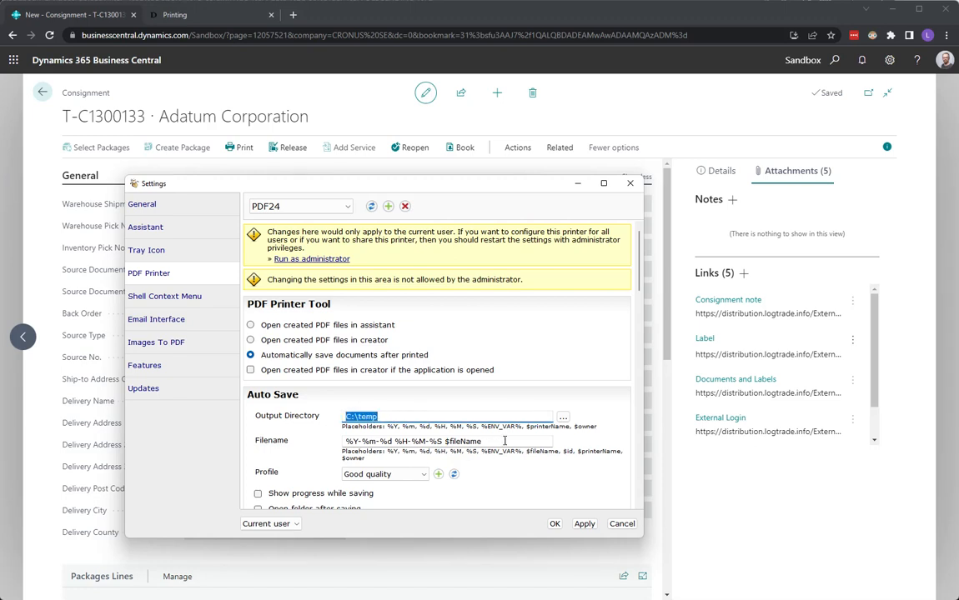
{"action": "left_click_drag", "start_coordinate": [505, 441], "coordinate": [344, 443]}
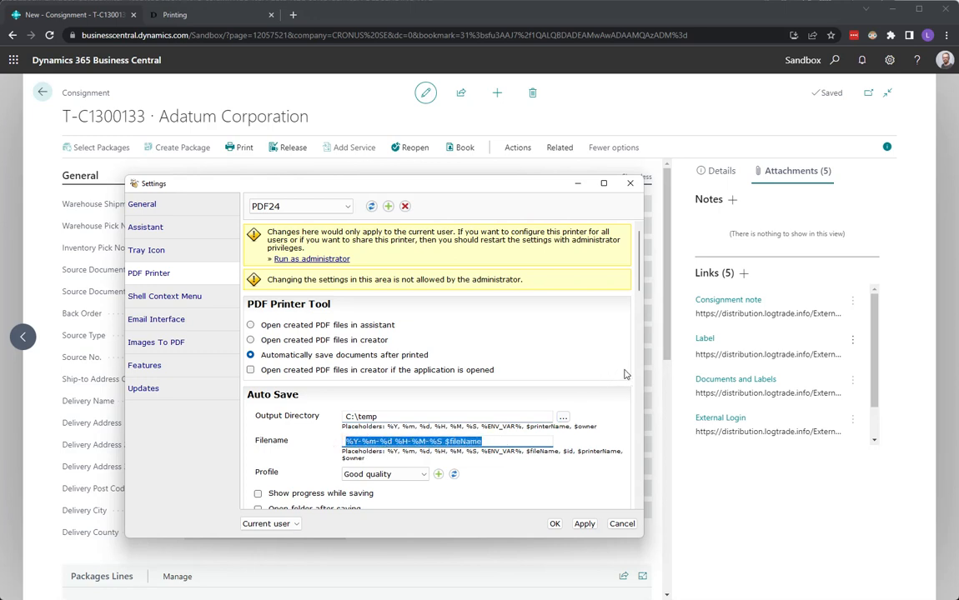
- Close the PDF24 settings, the Standard queue printer settings and the LogTrade printing dialog
{"action": "scroll", "coordinate": [601, 334], "scroll_direction": "down", "scroll_amount": 4}
{"action": "left_click_drag", "start_coordinate": [633, 350], "coordinate": [634, 361]}
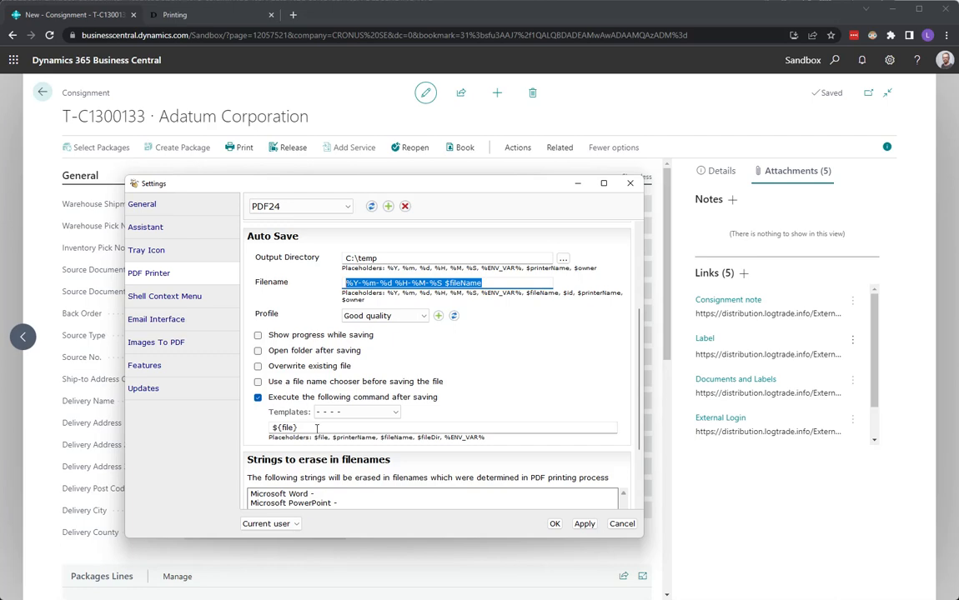
{"action": "left_click", "coordinate": [629, 183]}
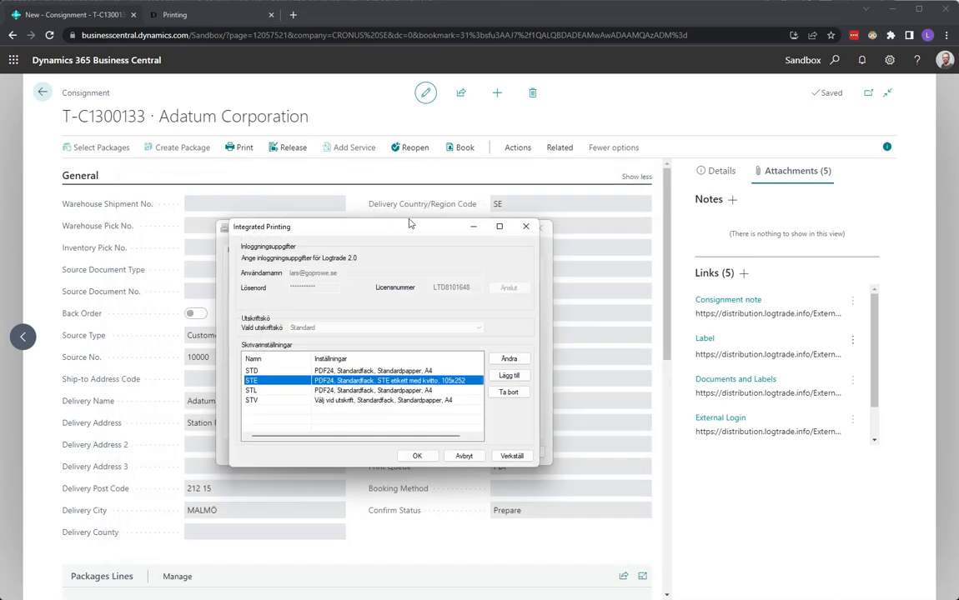
{"action": "left_click", "coordinate": [526, 226]}
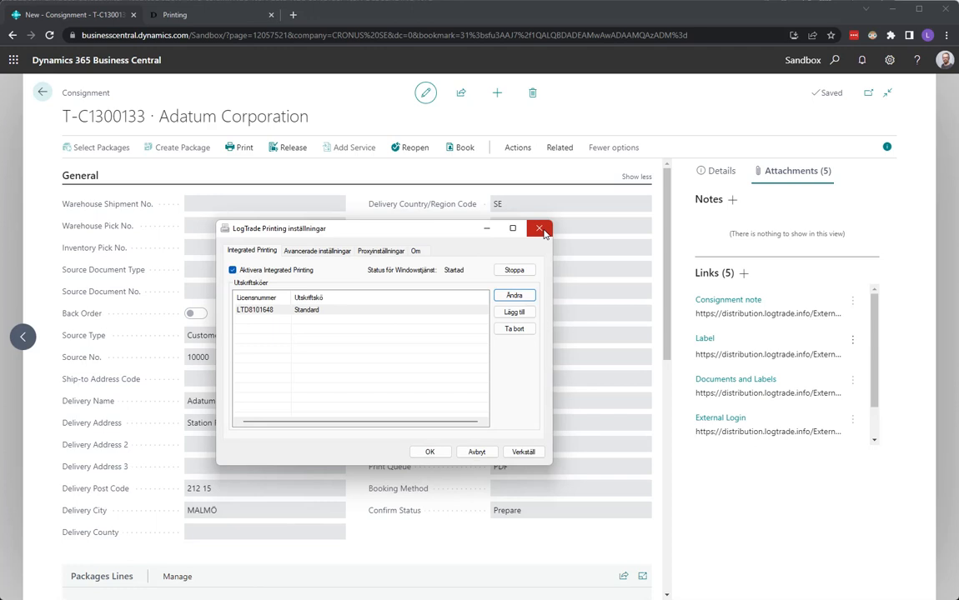
{"action": "left_click", "coordinate": [540, 230]}
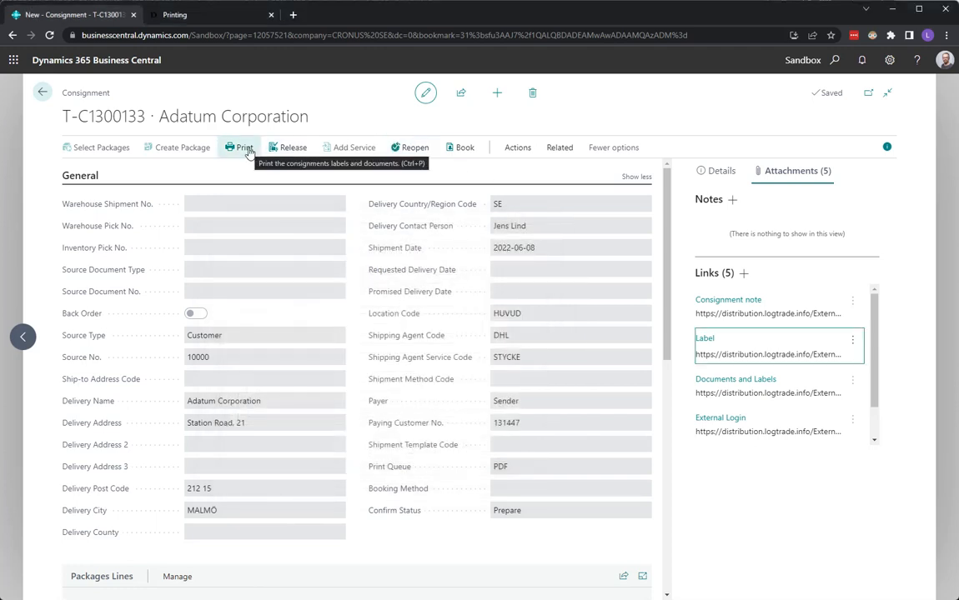
- Reopen consignment T-C1300133 and change its Print Queue from PDF to Standard
{"action": "left_click", "coordinate": [414, 147]}
{"action": "left_click", "coordinate": [558, 472]}
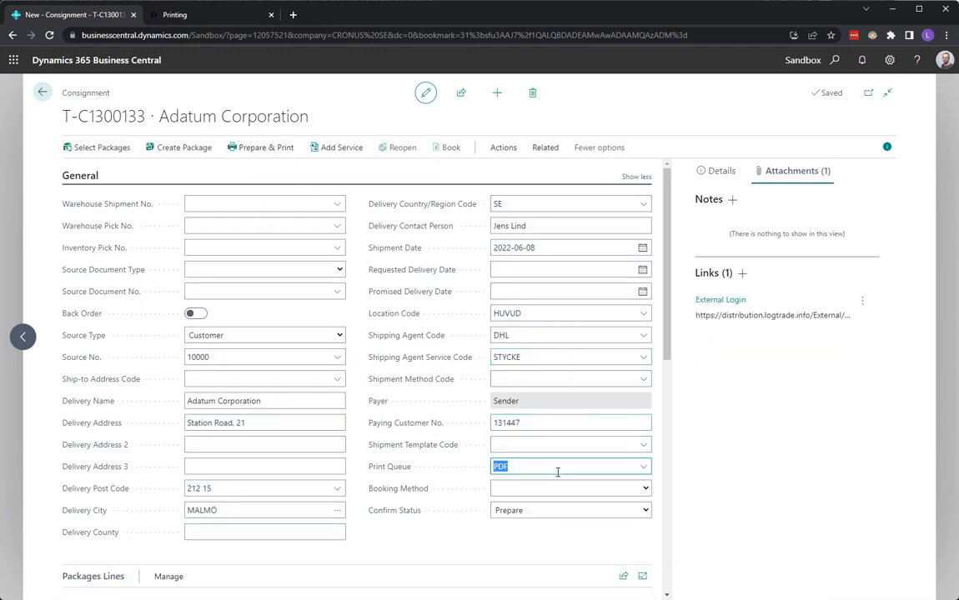
{"action": "left_click", "coordinate": [643, 467]}
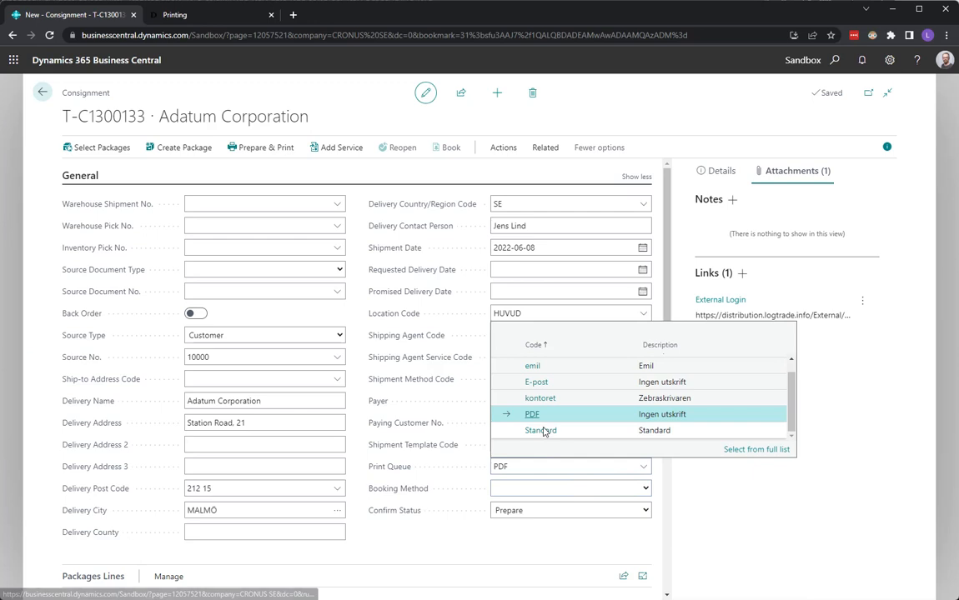
{"action": "left_click", "coordinate": [541, 430]}
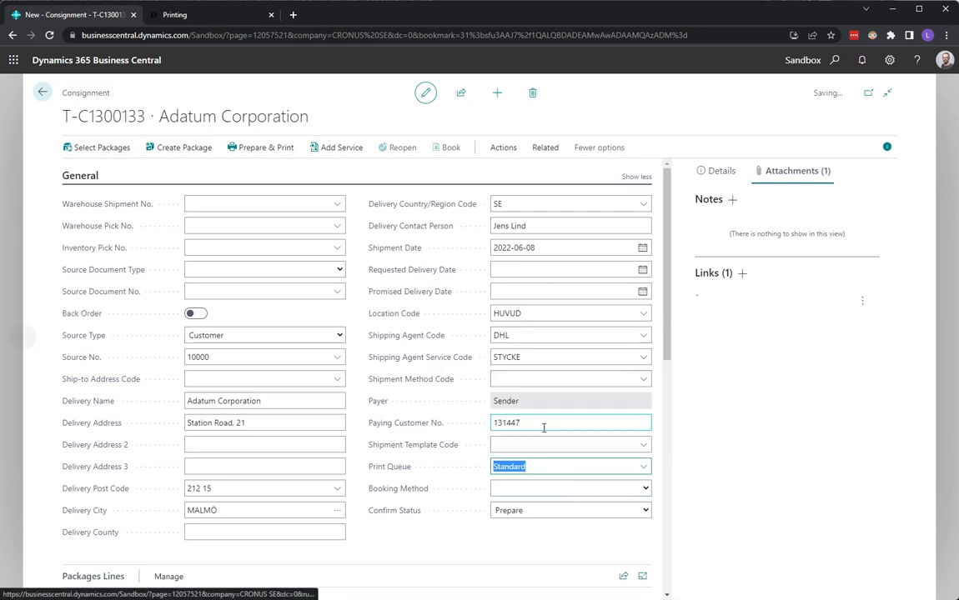
- Prepare and print the consignment, then close the resulting DHL label in Foxit
{"action": "left_click", "coordinate": [259, 155]}
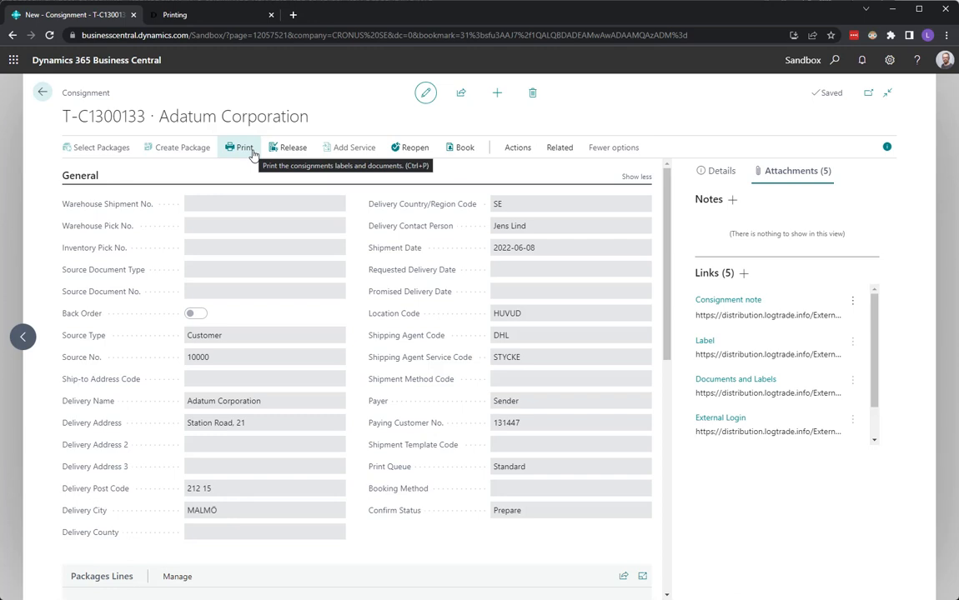
{"action": "left_click", "coordinate": [253, 155]}
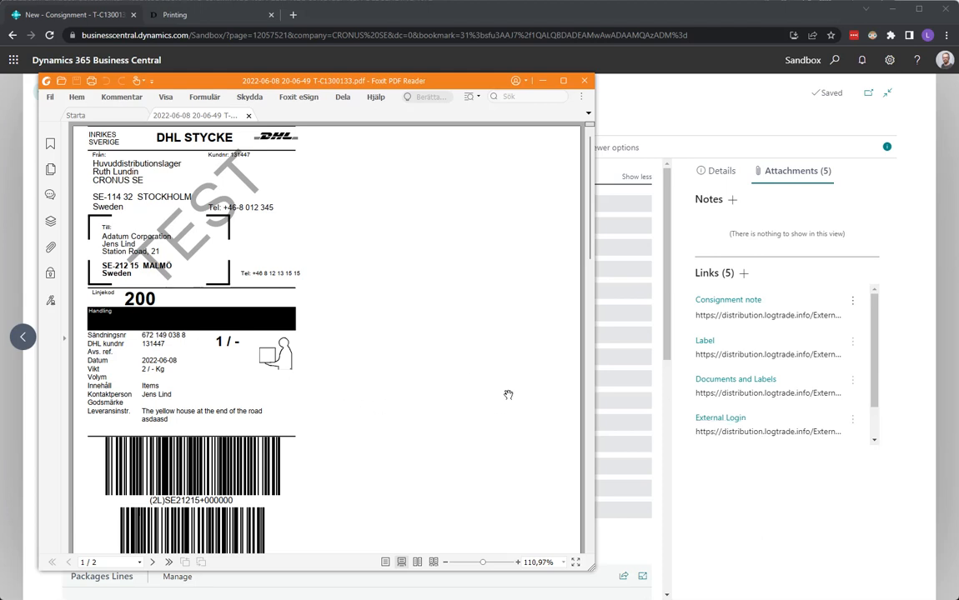
{"action": "left_click", "coordinate": [585, 83]}
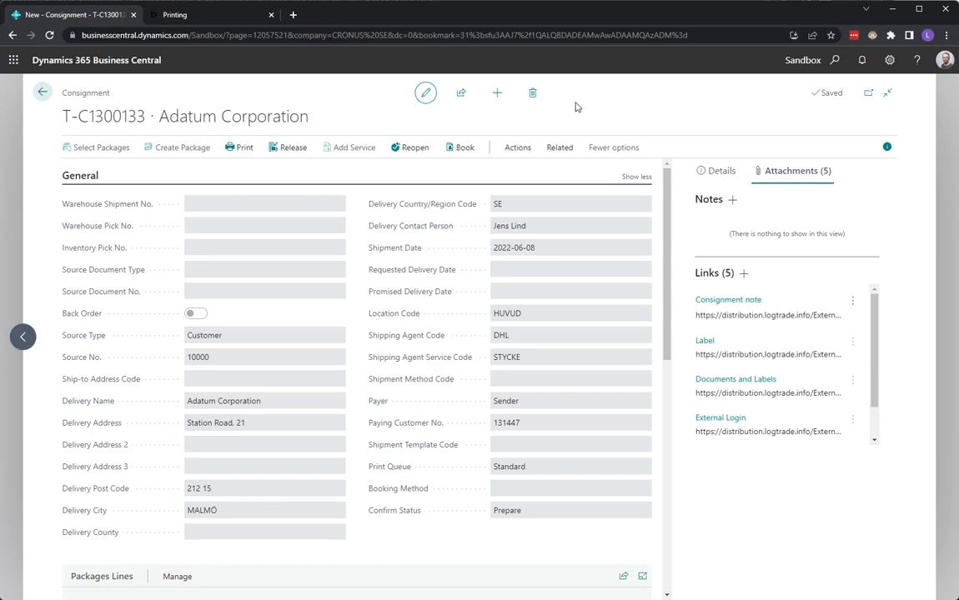